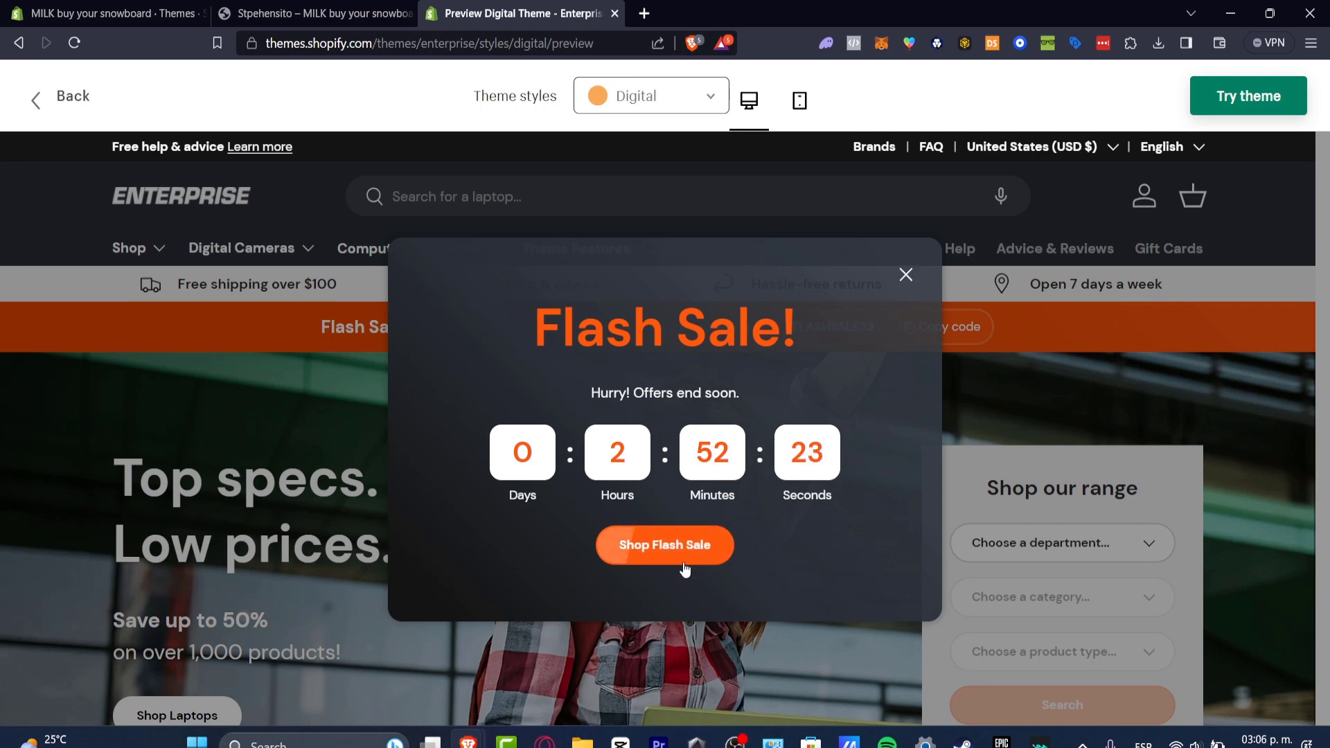
# Dismiss the Flash Sale popup on the Enterprise Digital demo.
pyautogui.click(906, 274)
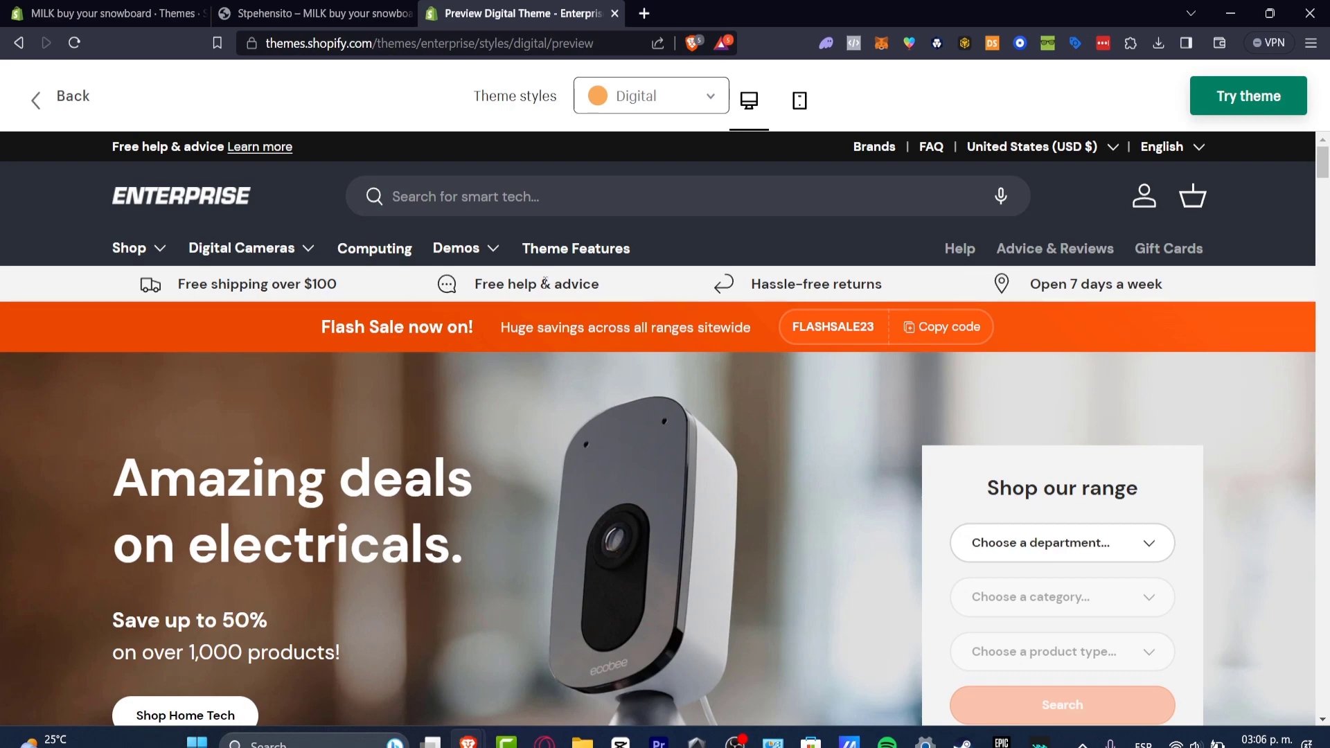
pyautogui.moveTo(321, 327); pyautogui.dragTo(594, 327)
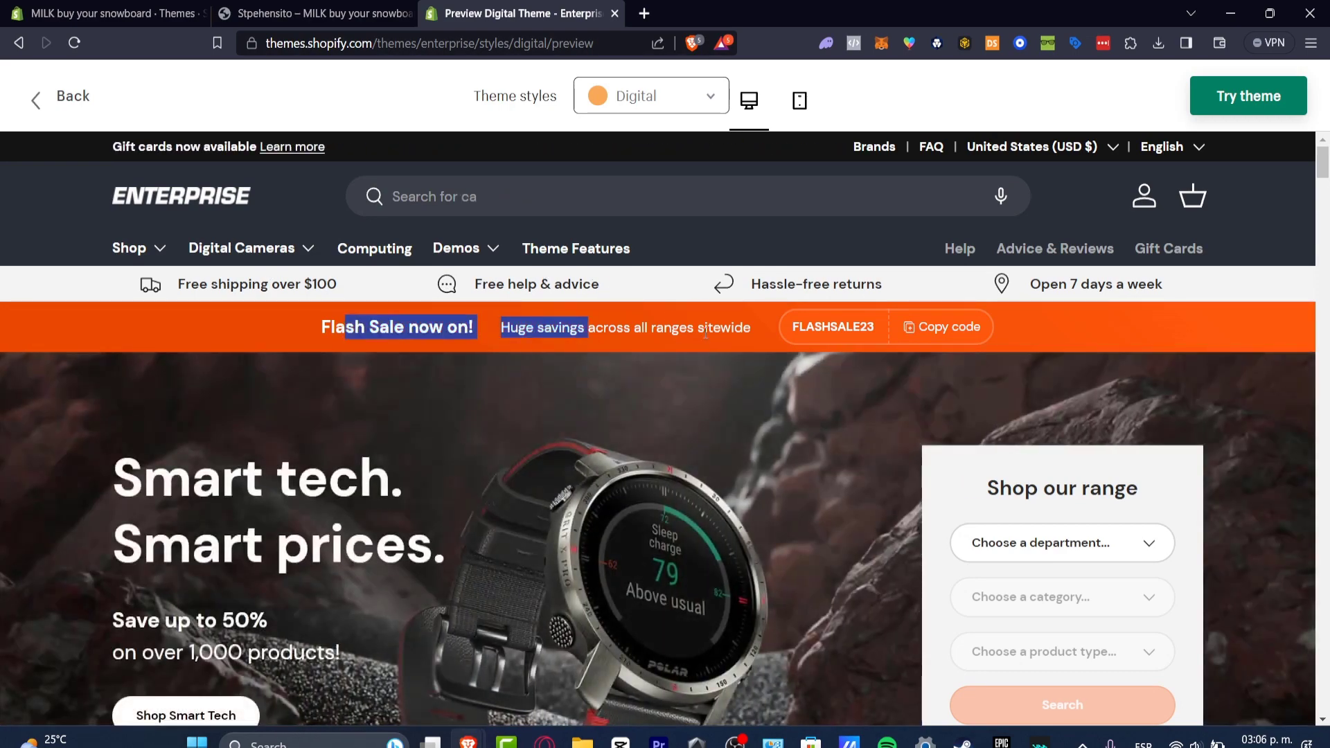
pyautogui.scroll(-4, 704, 338)
pyautogui.scroll(4, 703, 331)
# Scroll through the Enterprise demo and start a trial of the theme.
pyautogui.scroll(-4, 800, 421)
pyautogui.scroll(-7, 890, 374)
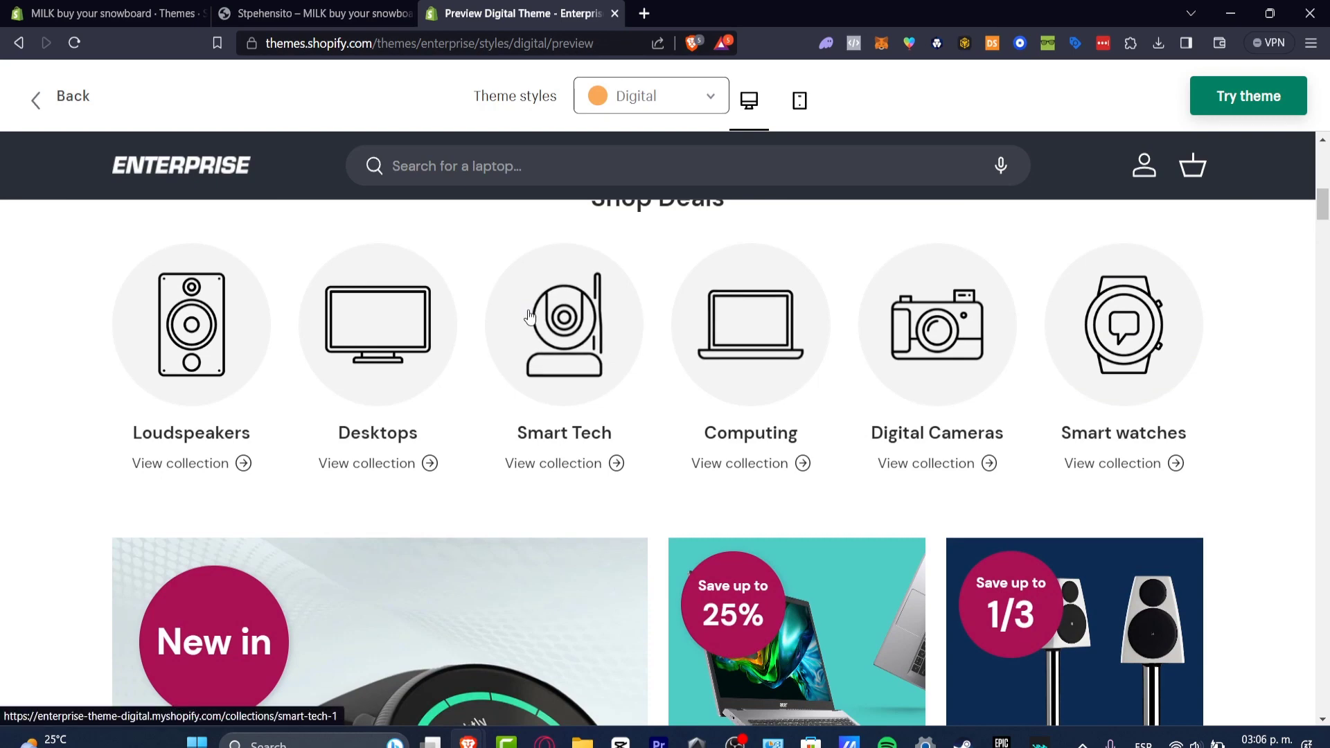
pyautogui.scroll(-4, 409, 356)
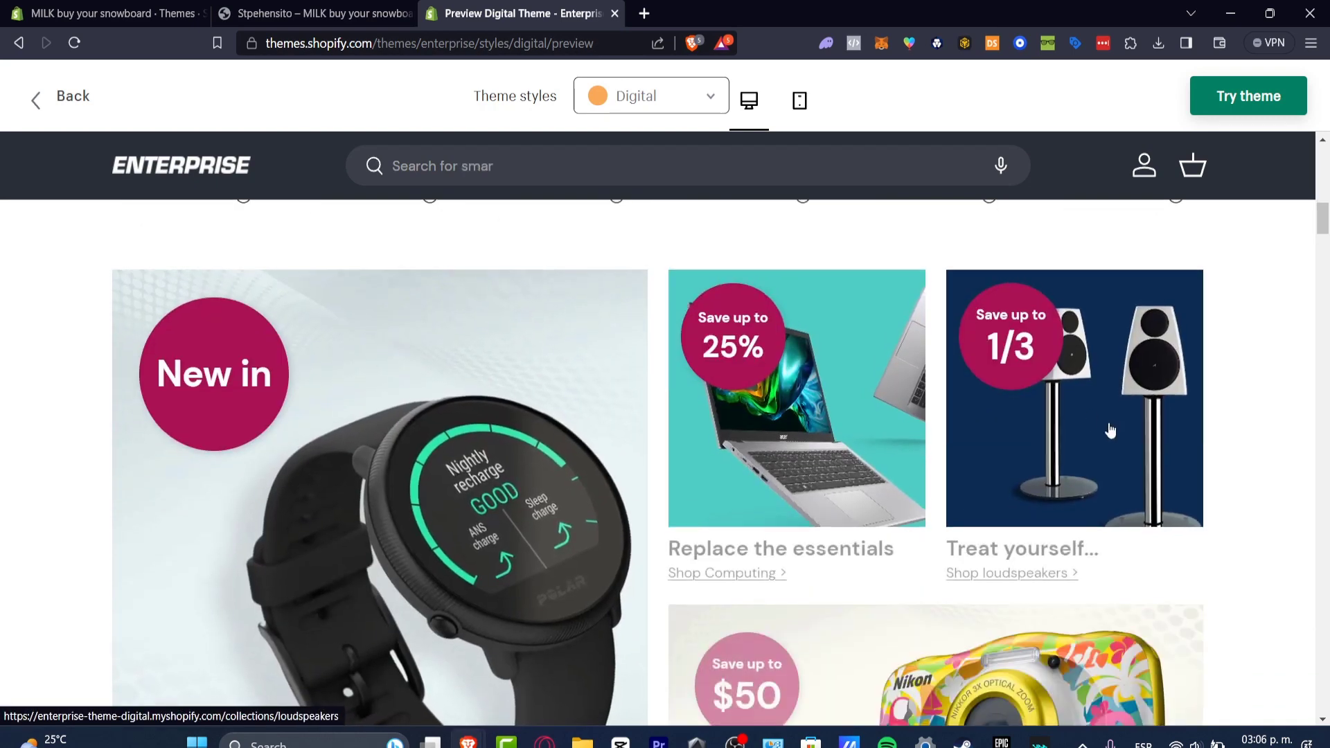
pyautogui.scroll(-8, 982, 416)
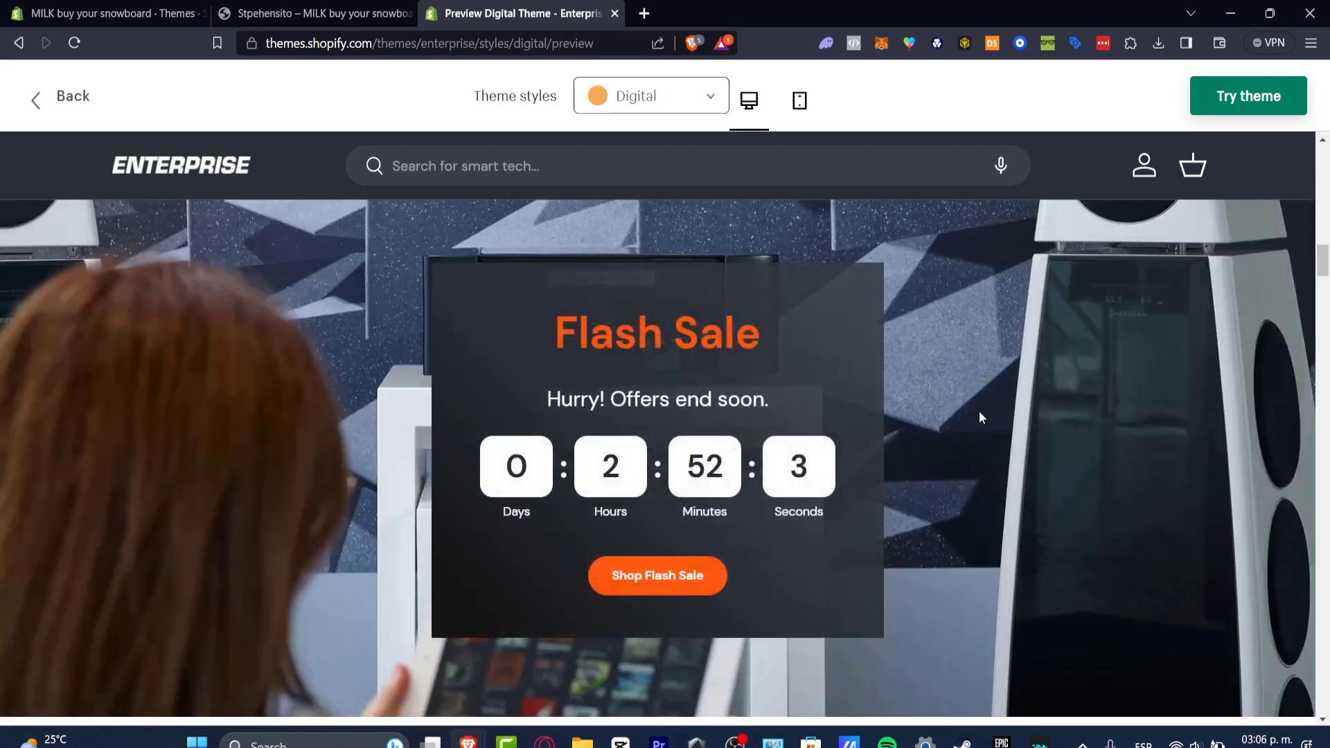
pyautogui.scroll(-13, 979, 416)
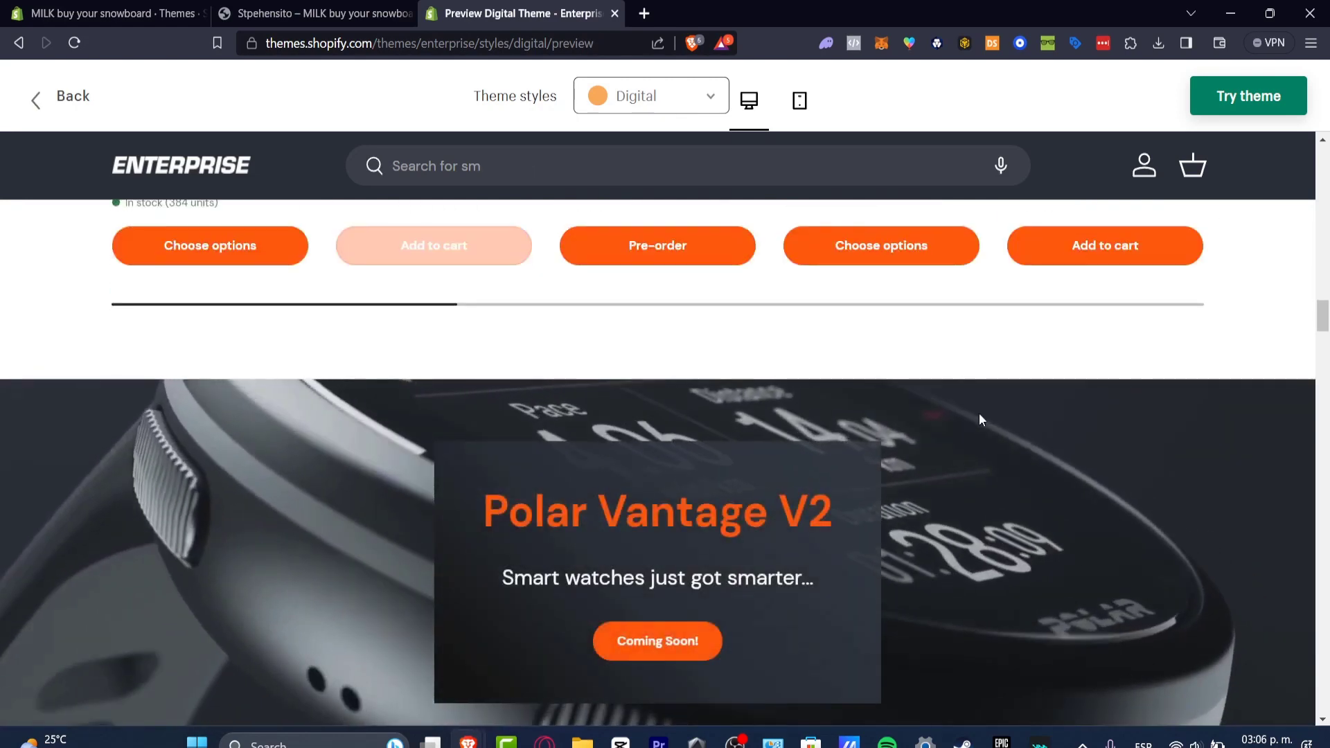
pyautogui.click(1254, 100)
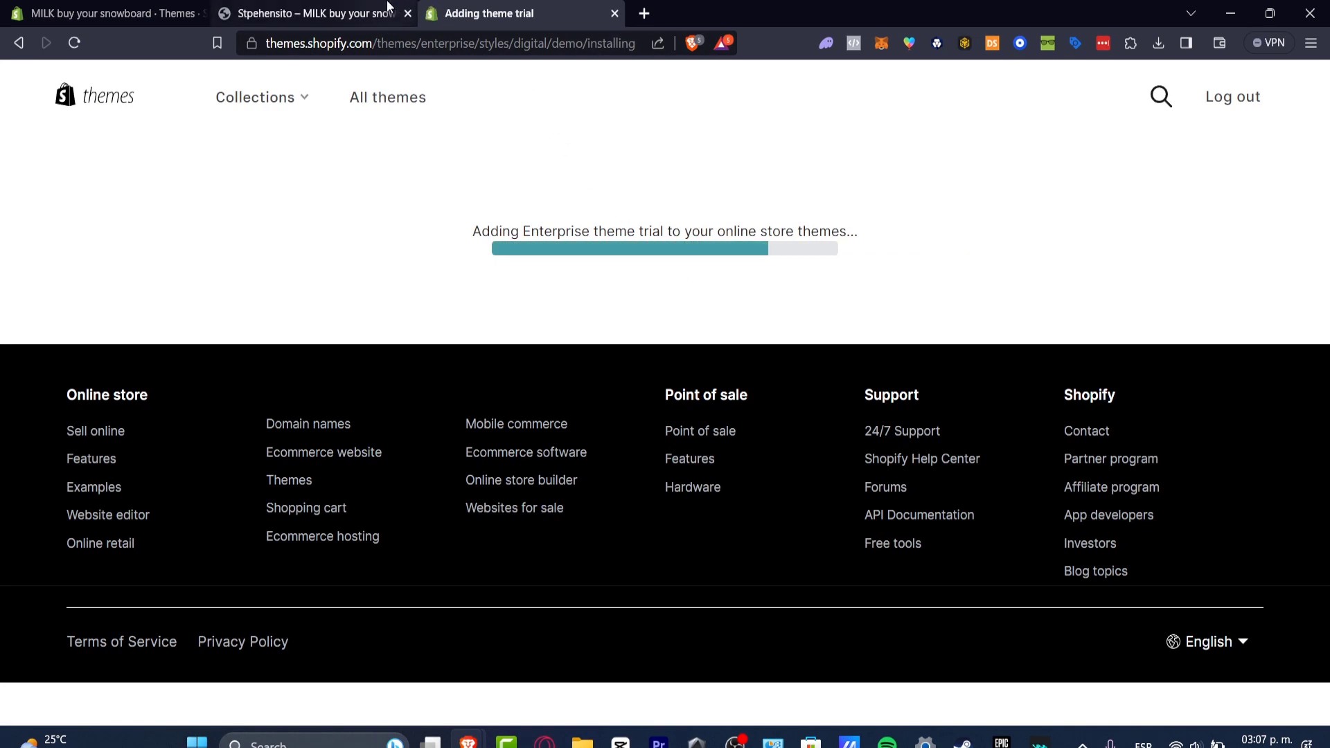
# Browse the snowboard storefront during the Enterprise install, then return to the admin Themes tab.
pyautogui.click(367, 13)
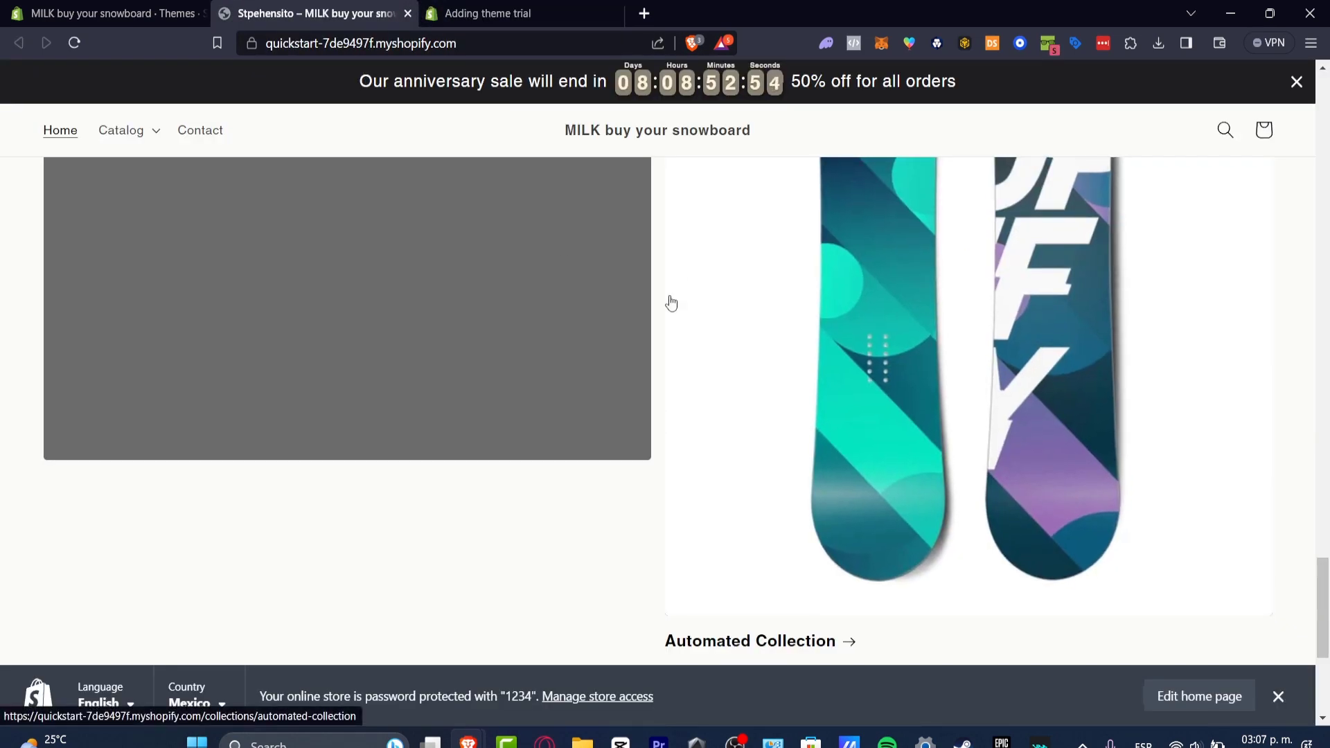
pyautogui.click(524, 10)
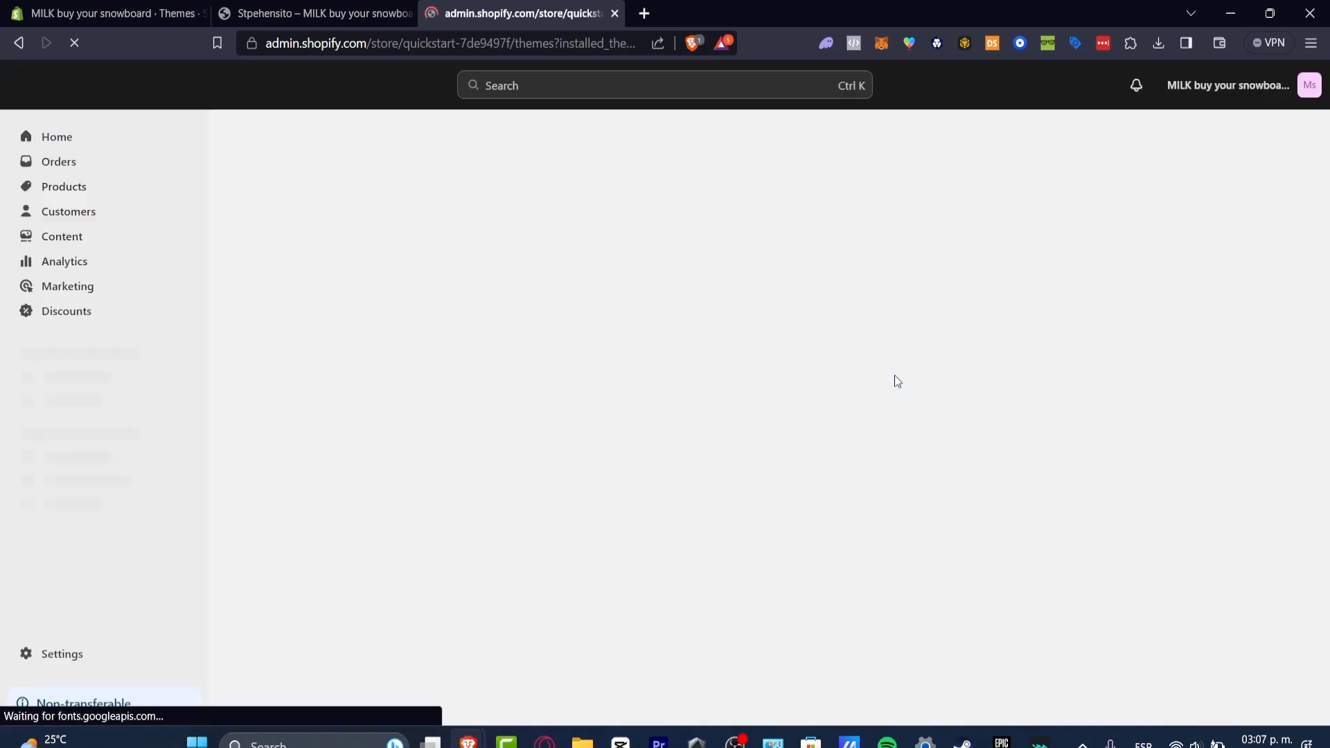
pyautogui.hotkey('ctrl', 'shift', 'Tab')
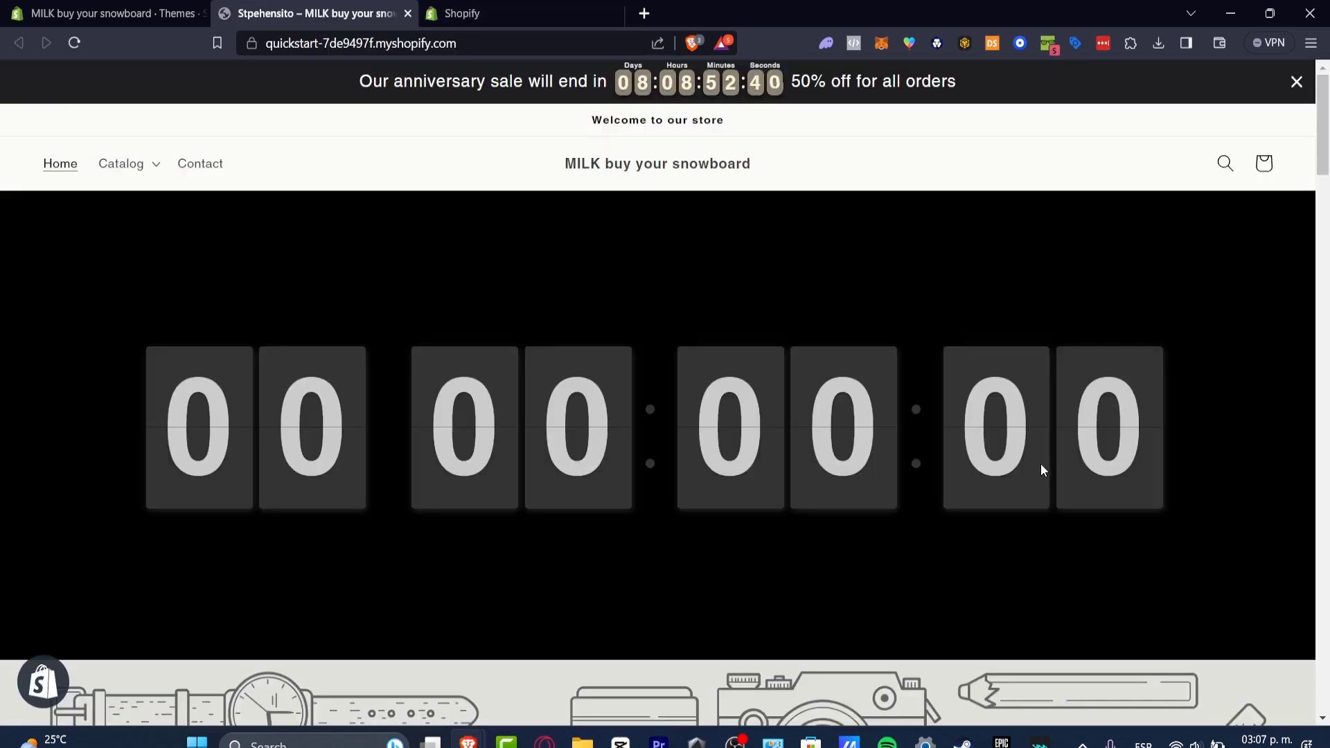
pyautogui.scroll(-10, 1039, 463)
pyautogui.scroll(-8, 1042, 469)
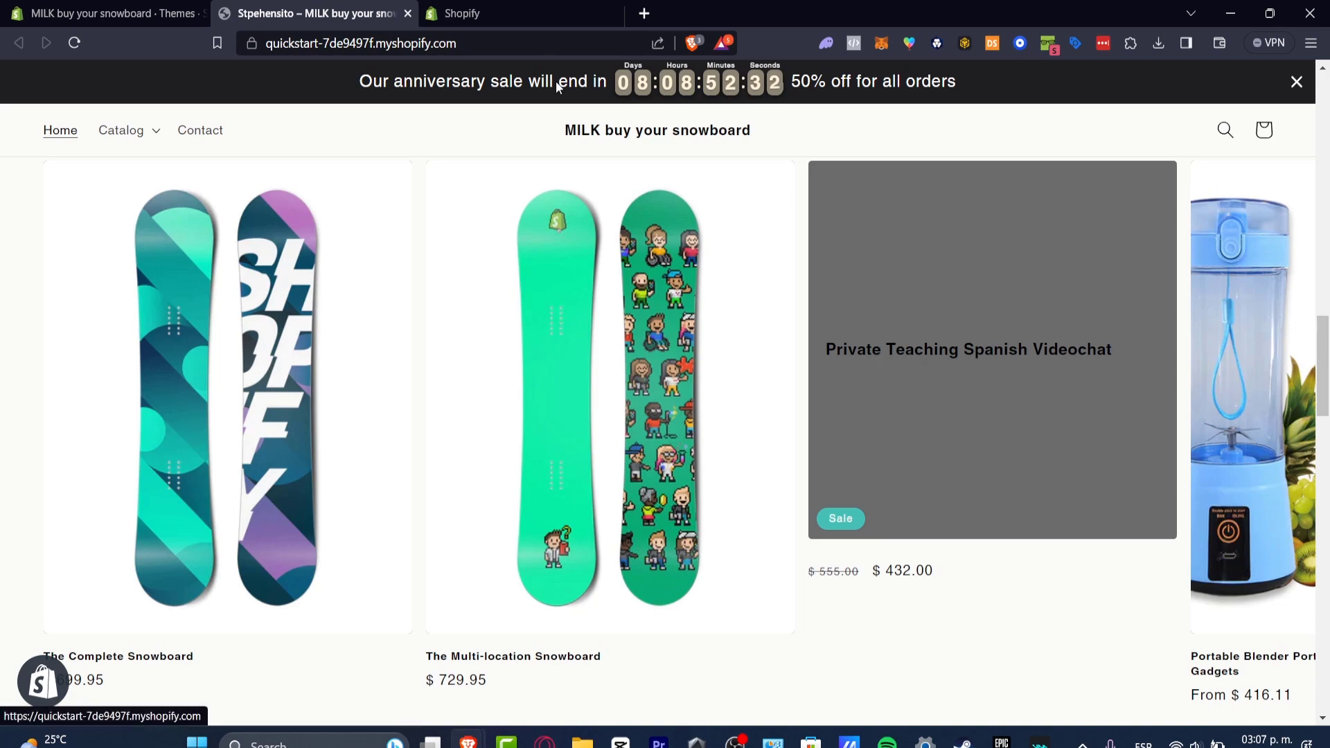
pyautogui.hotkey('ctrl', 'Tab')
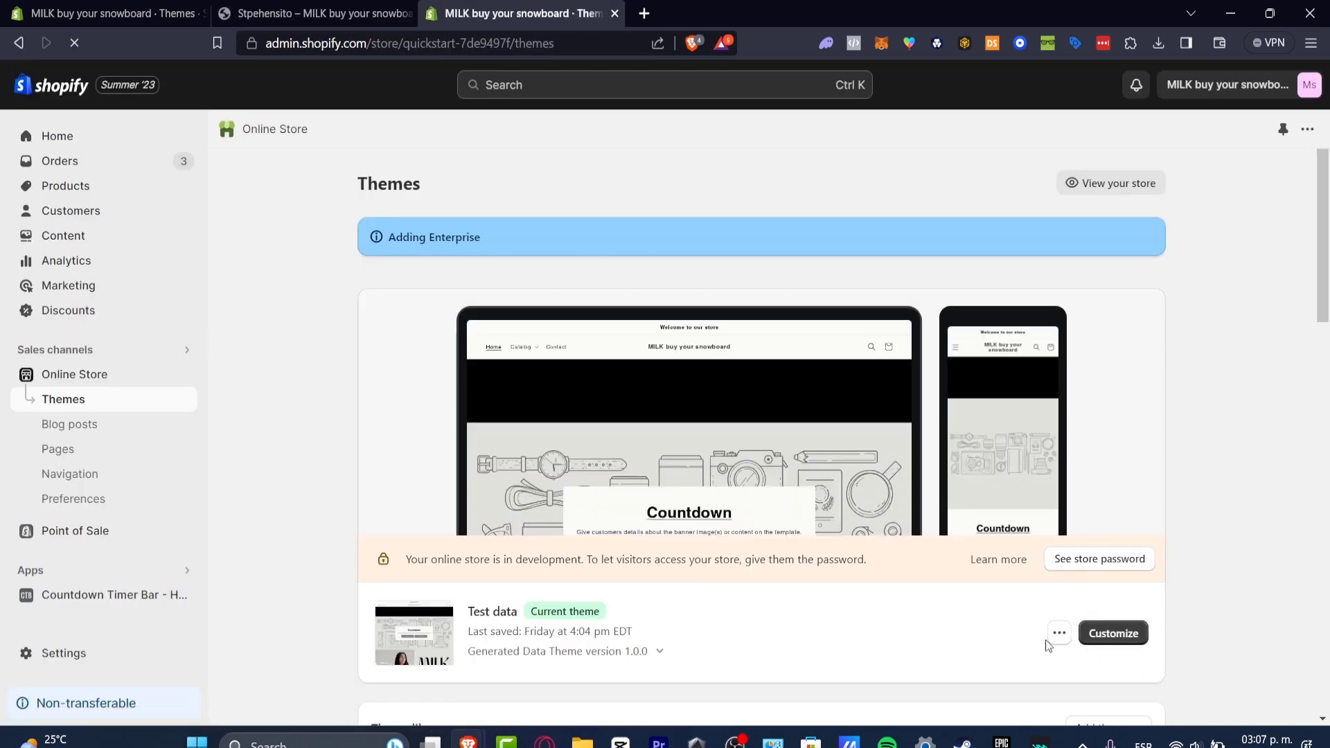
# Confirm Enterprise (Theme trial) now appears in the theme library.
pyautogui.scroll(-3, 956, 631)
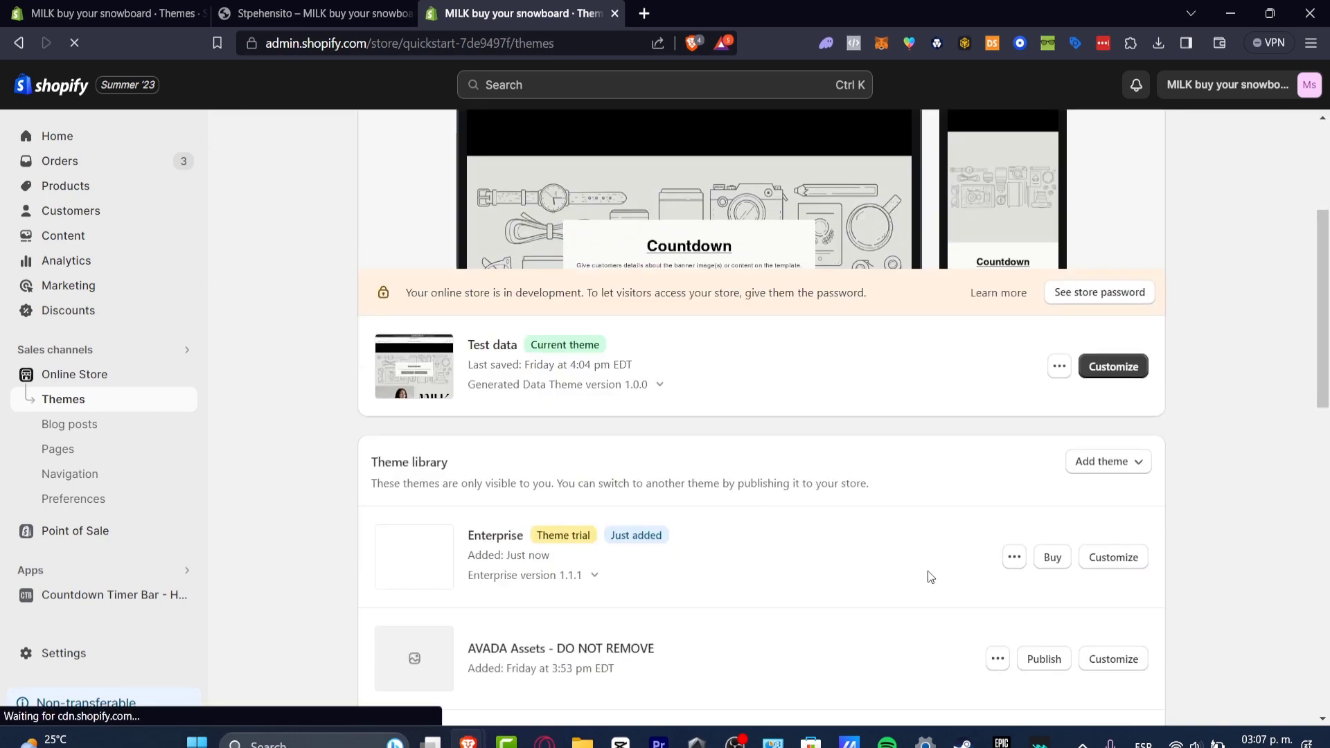
pyautogui.hotkey('ctrl', 'Tab')
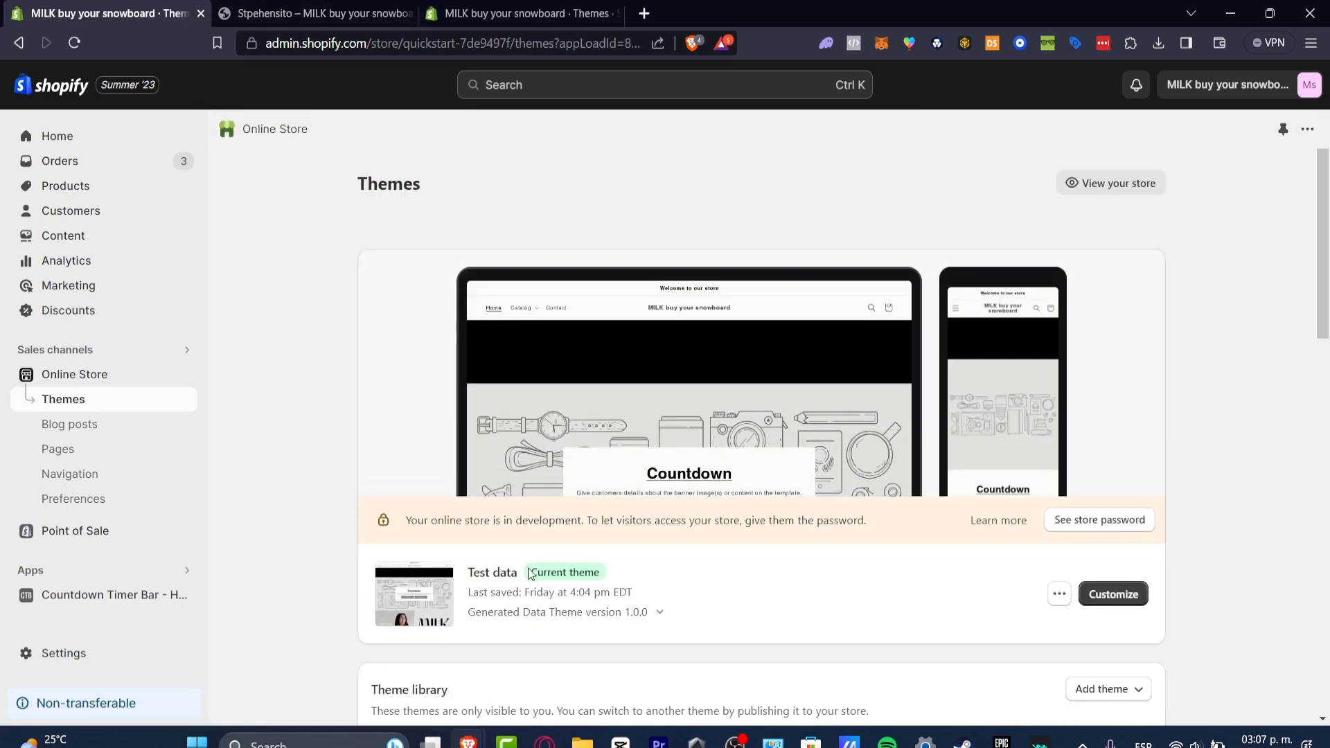
pyautogui.moveTo(538, 572); pyautogui.dragTo(672, 572)
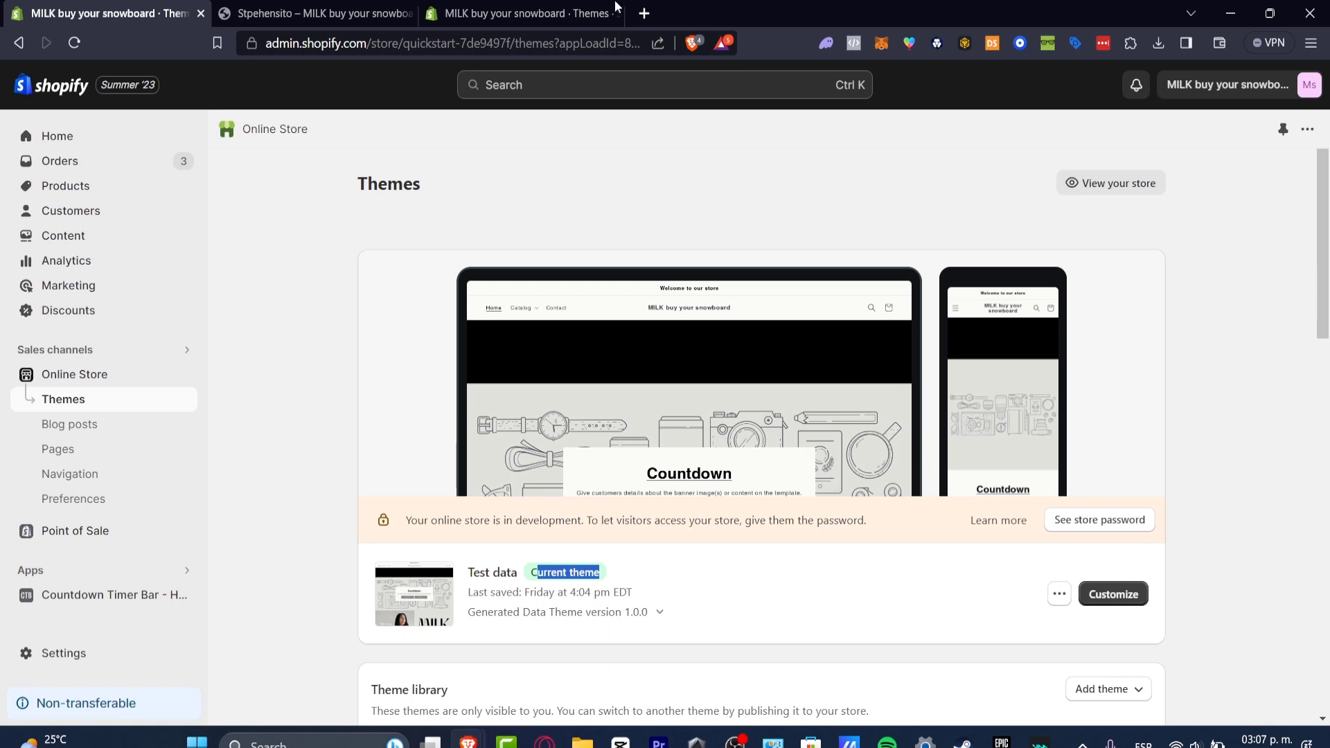
pyautogui.click(527, 13)
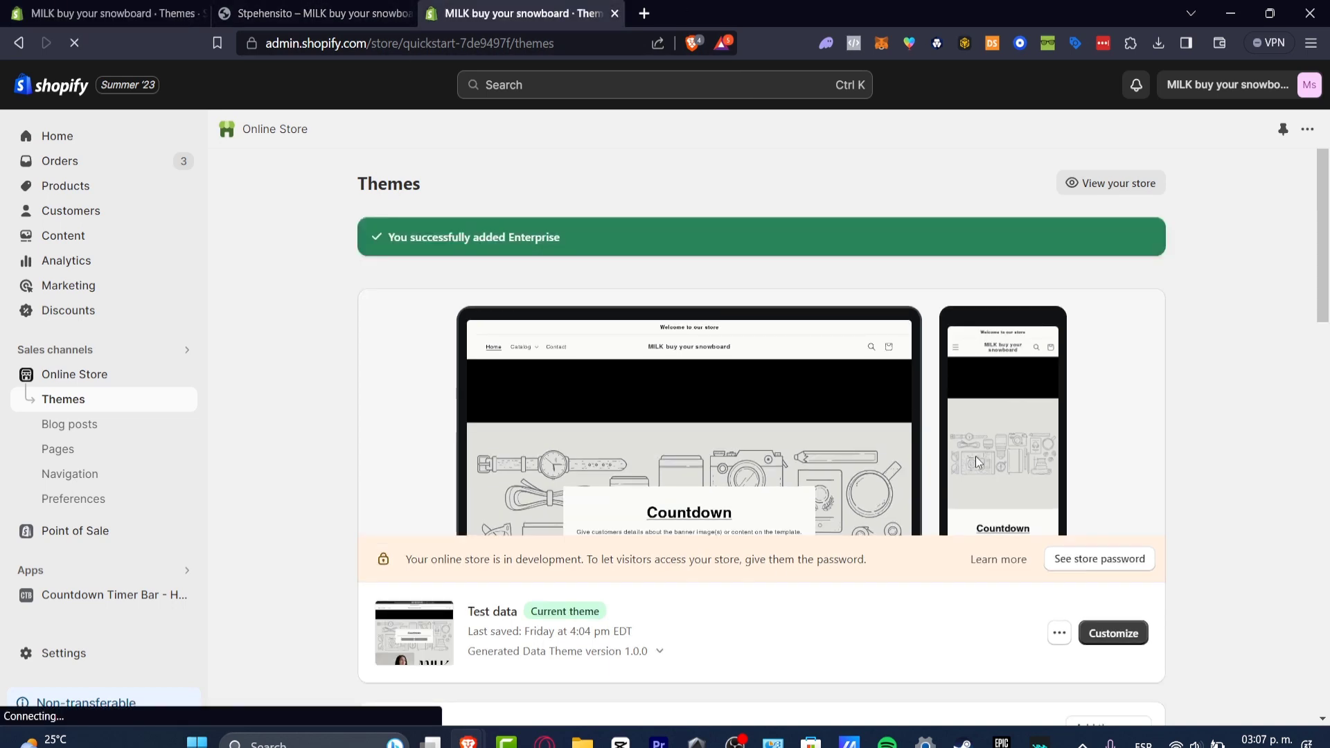
# Close the extra storefront browser tab and expand the Add theme menu.
pyautogui.click(305, 13)
pyautogui.click(447, 13)
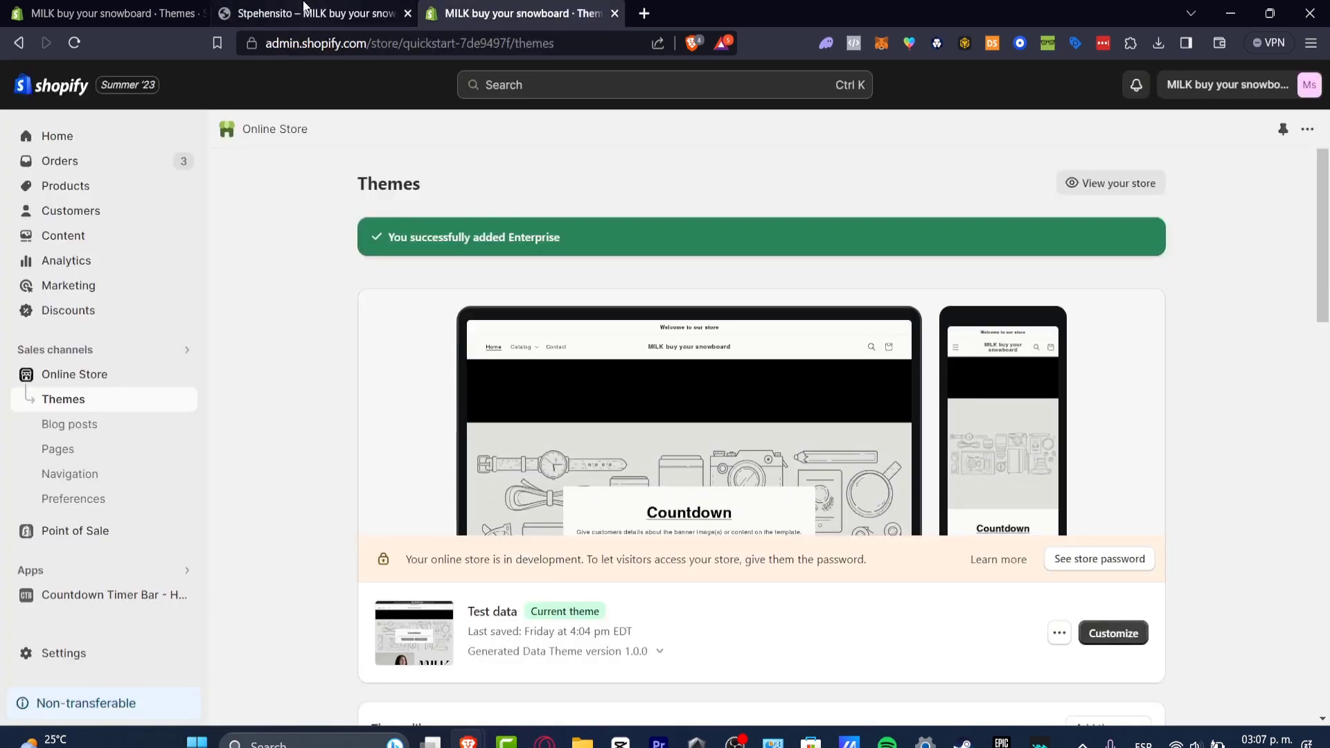
pyautogui.click(306, 8)
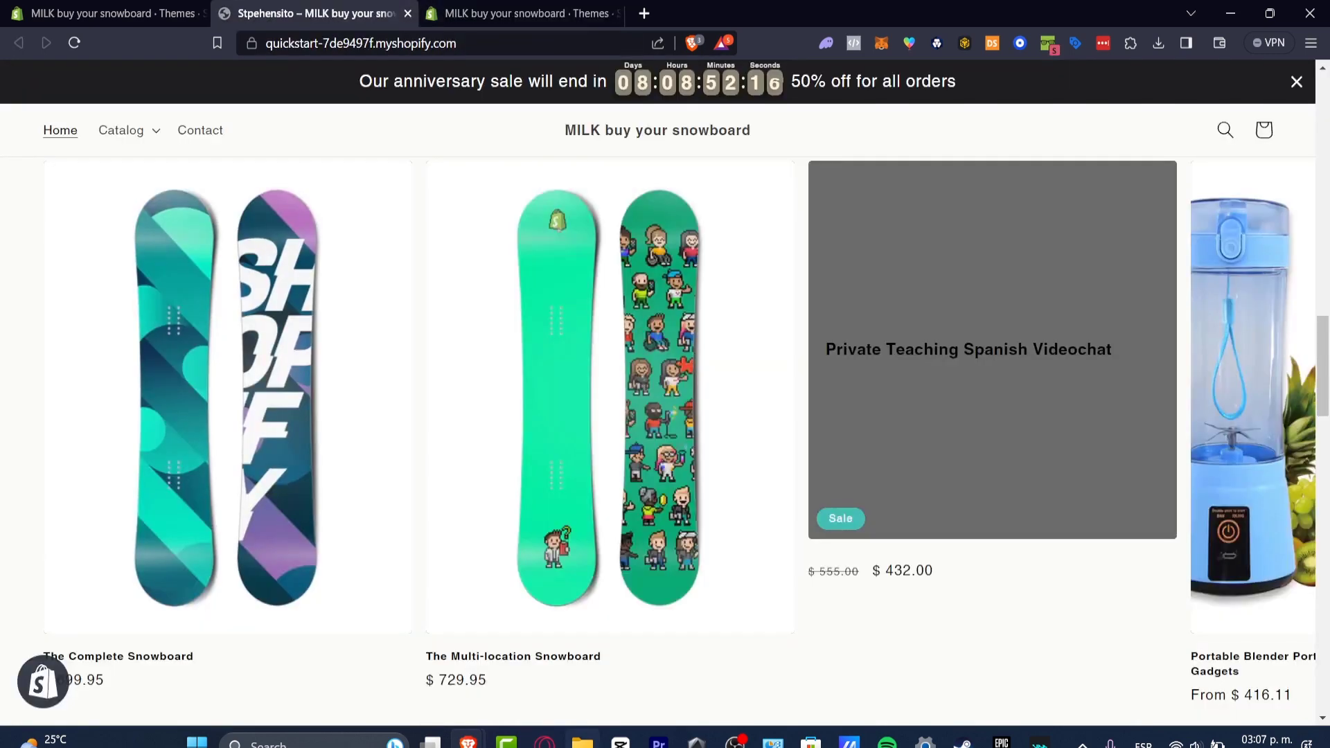
pyautogui.click(407, 14)
pyautogui.scroll(-5, 737, 343)
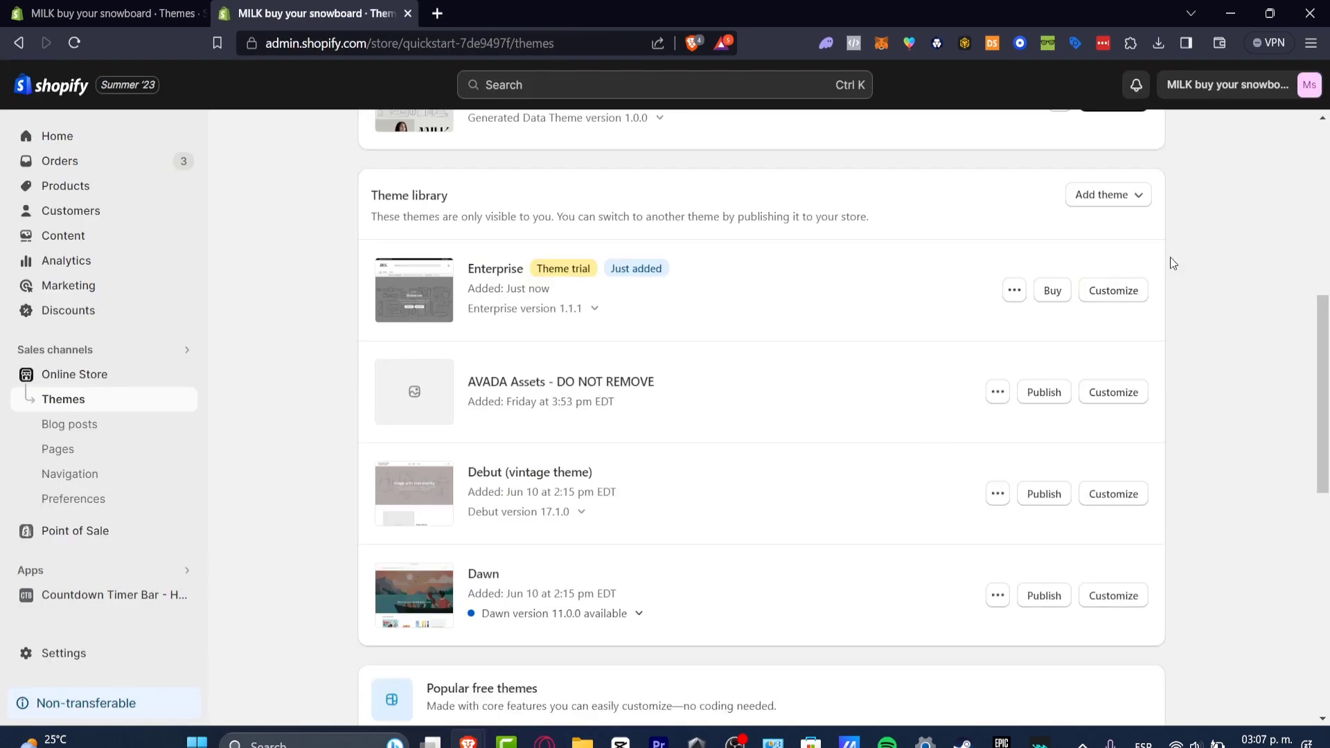
pyautogui.click(1116, 202)
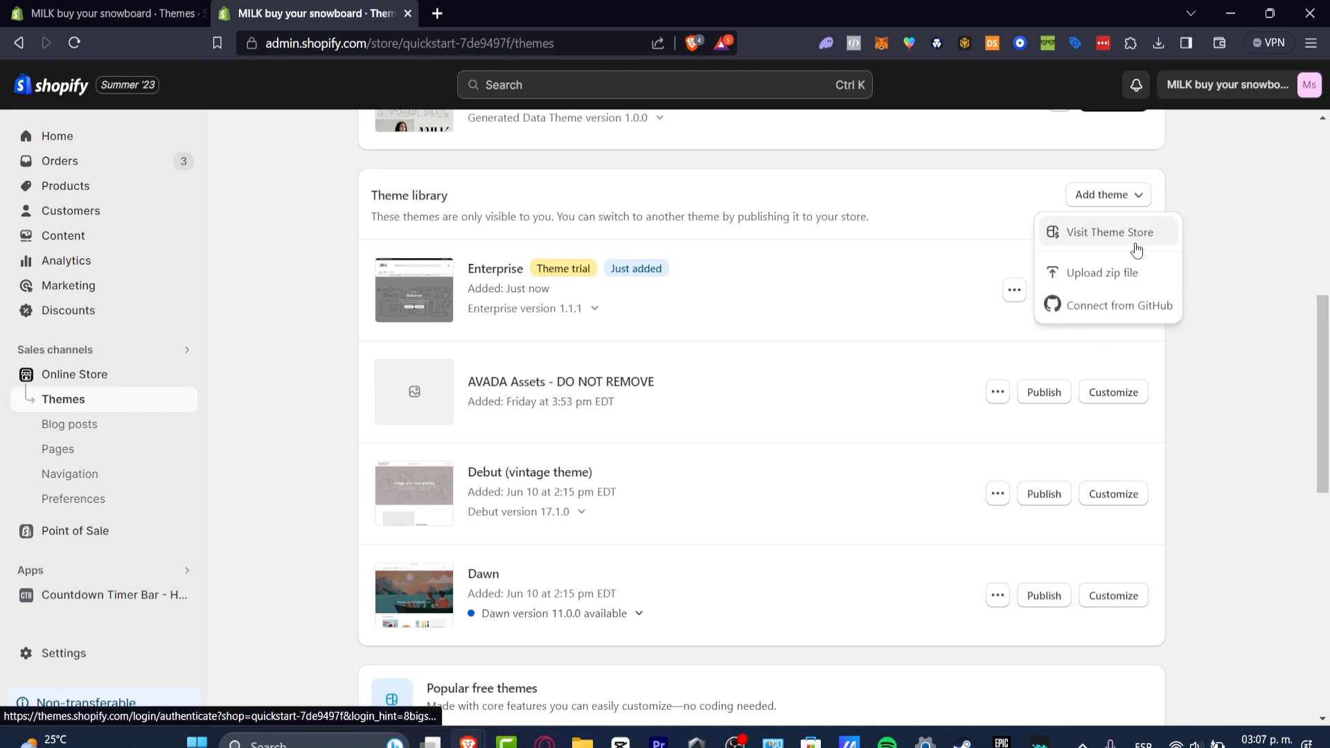
# Choose Visit Theme Store from the Add theme menu to open it in a new tab.
pyautogui.click(1134, 244)
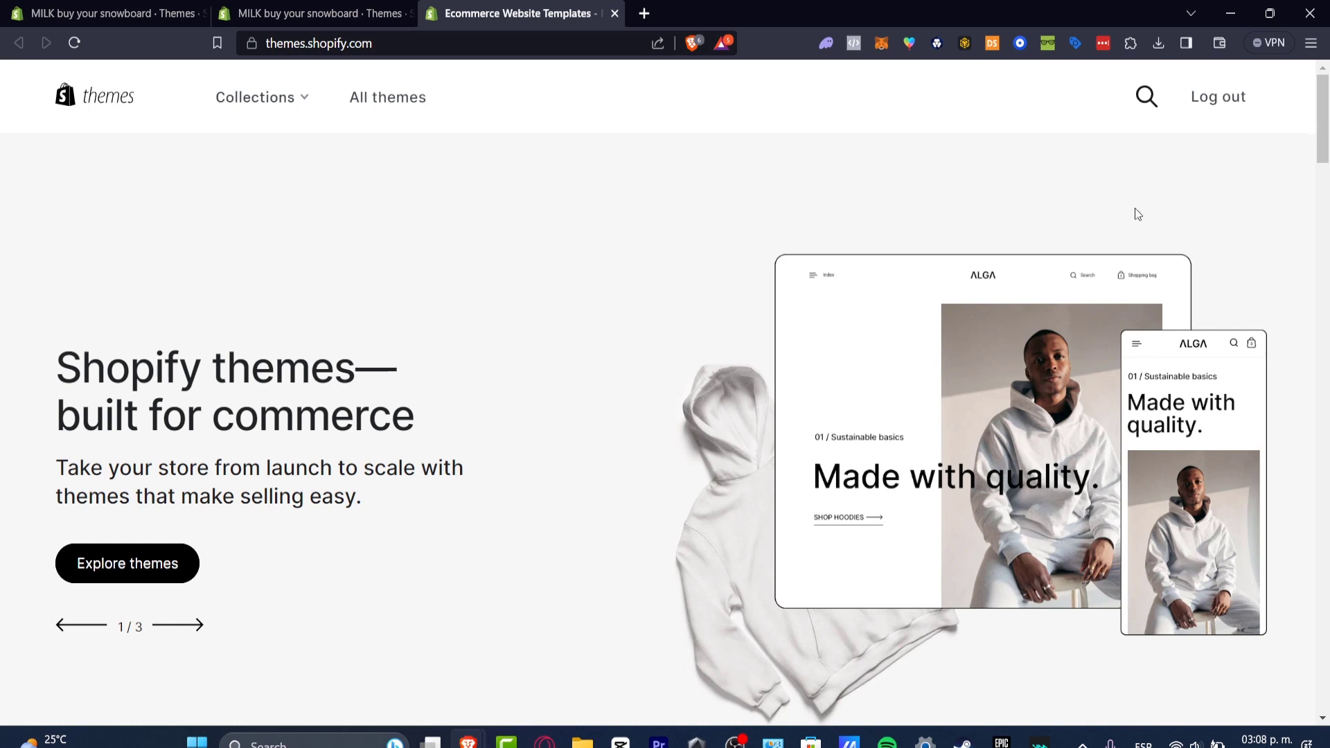
# Browse the Theme Store and open the free Dawn theme's page.
pyautogui.scroll(-7, 547, 290)
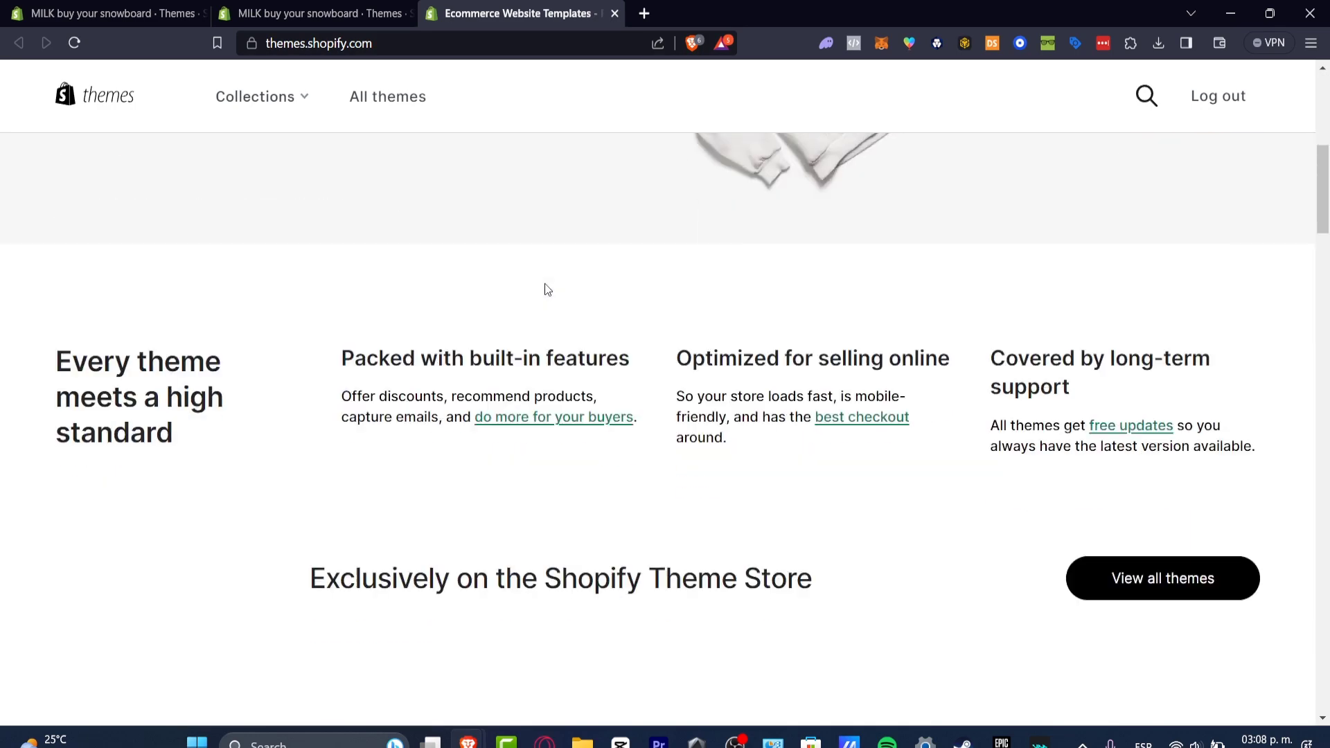
pyautogui.scroll(-4, 547, 289)
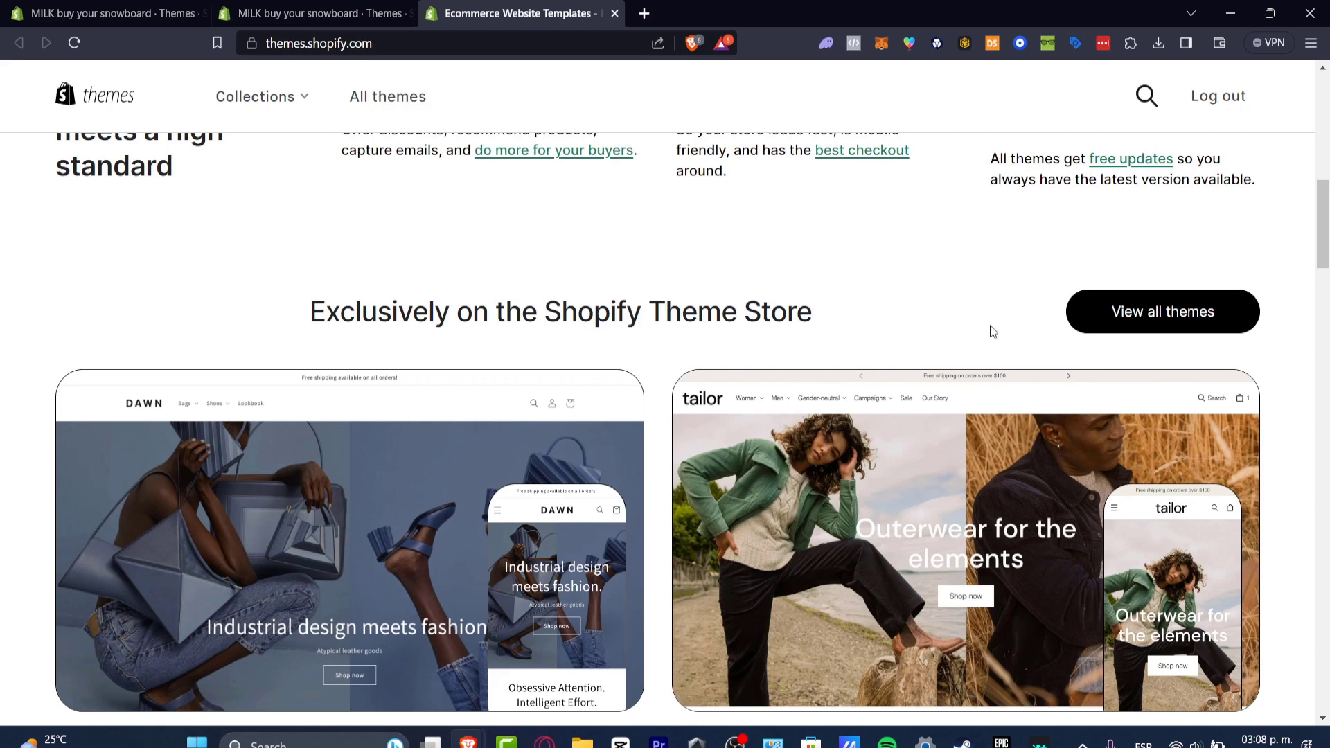
pyautogui.scroll(-4, 992, 331)
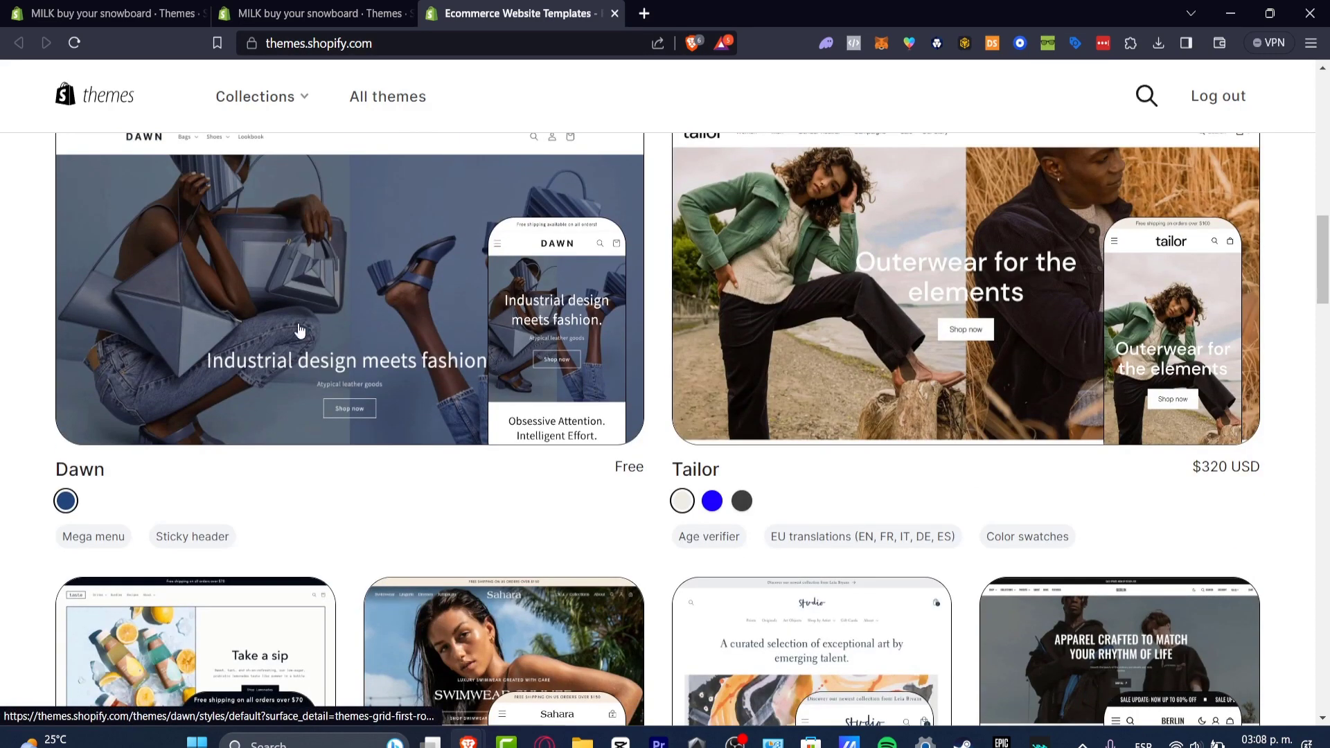
pyautogui.moveTo(1323, 284); pyautogui.dragTo(1325, 267)
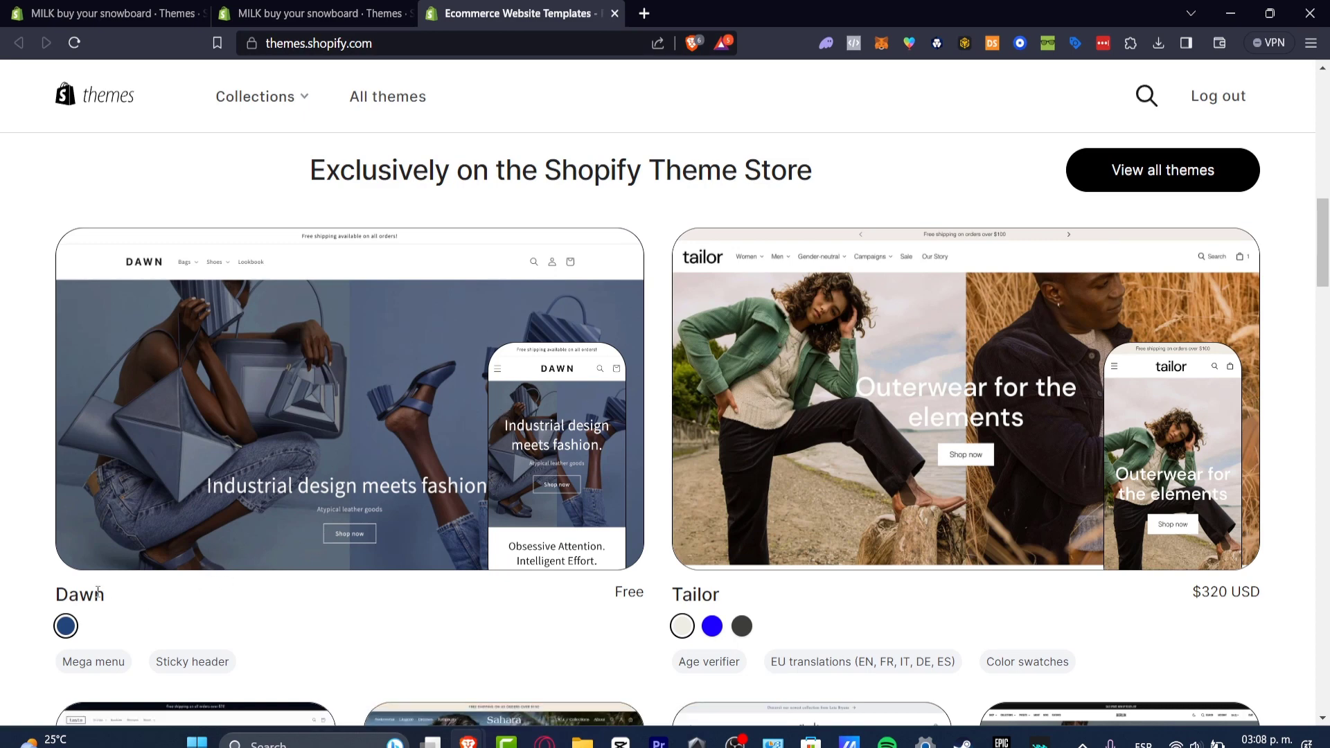
pyautogui.click(197, 498)
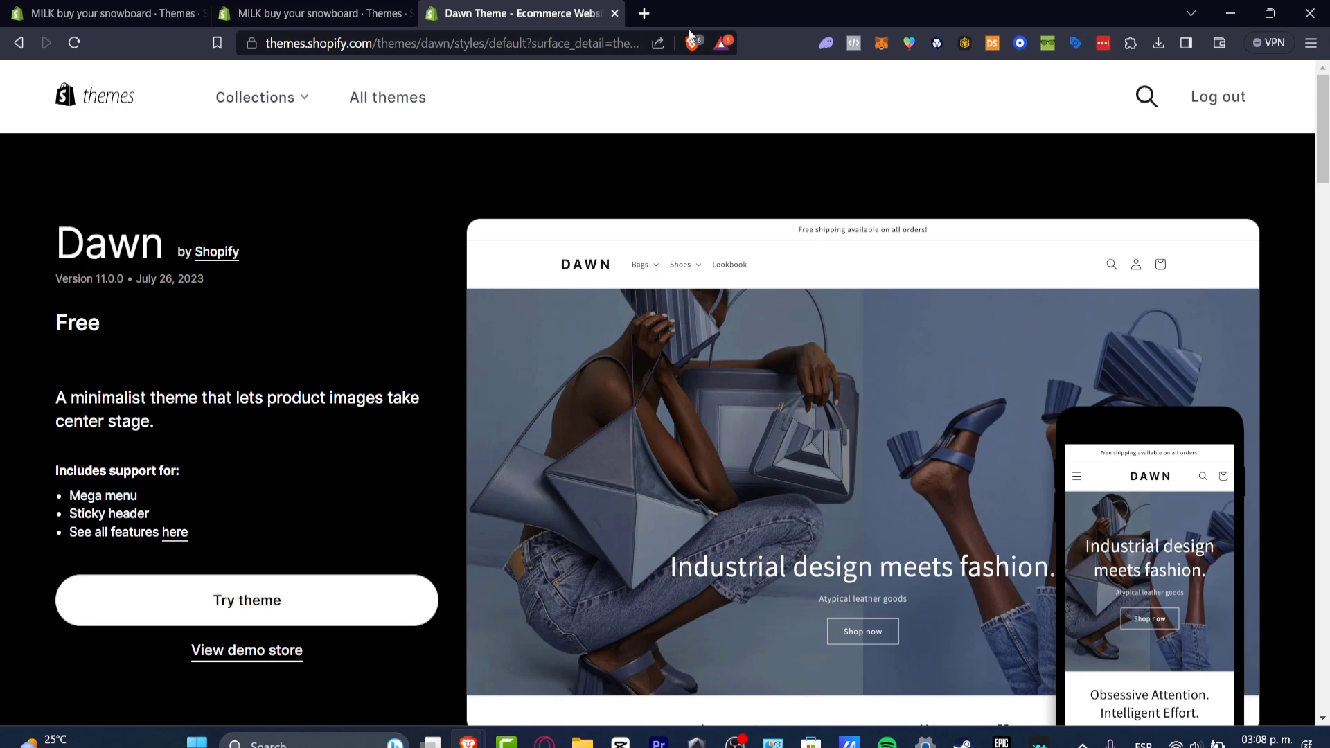
# Look over the Dawn theme page (version 11.0.0), then return to the admin theme library.
pyautogui.scroll(-10, 852, 568)
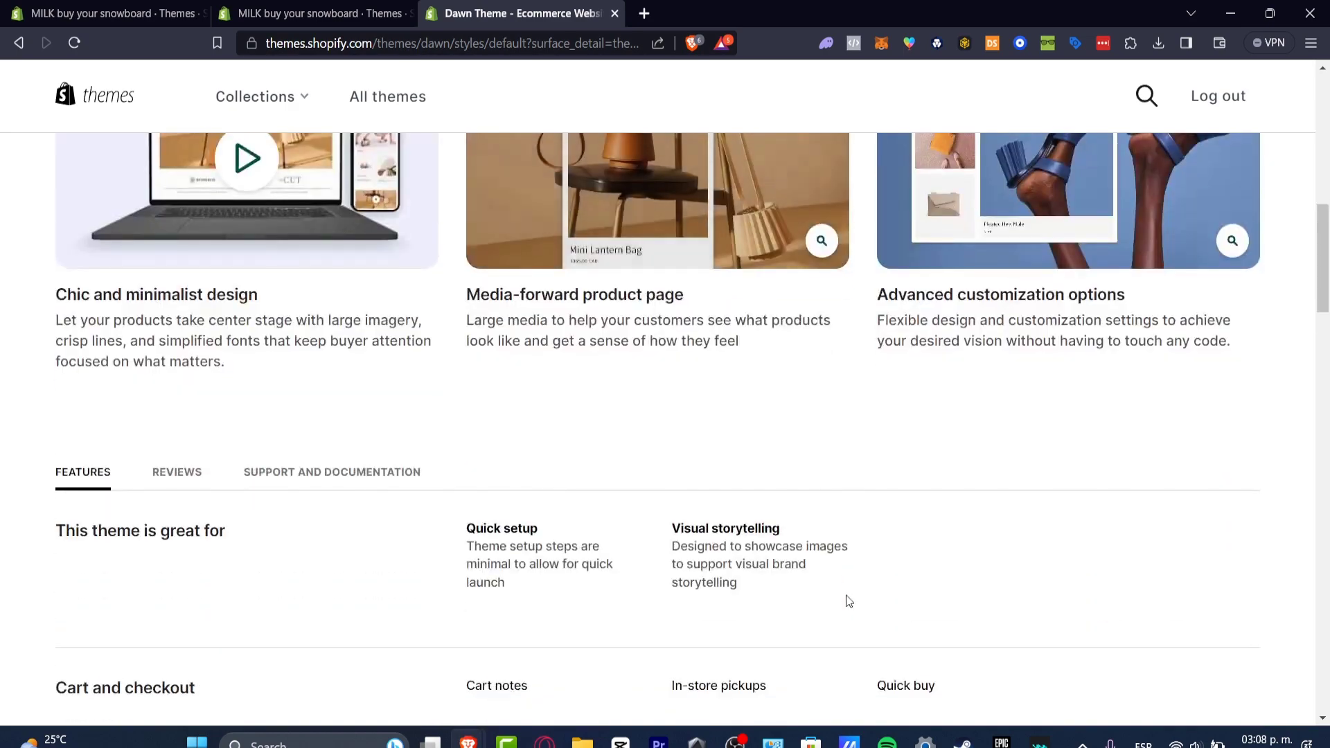
pyautogui.scroll(8, 860, 608)
pyautogui.scroll(4, 860, 607)
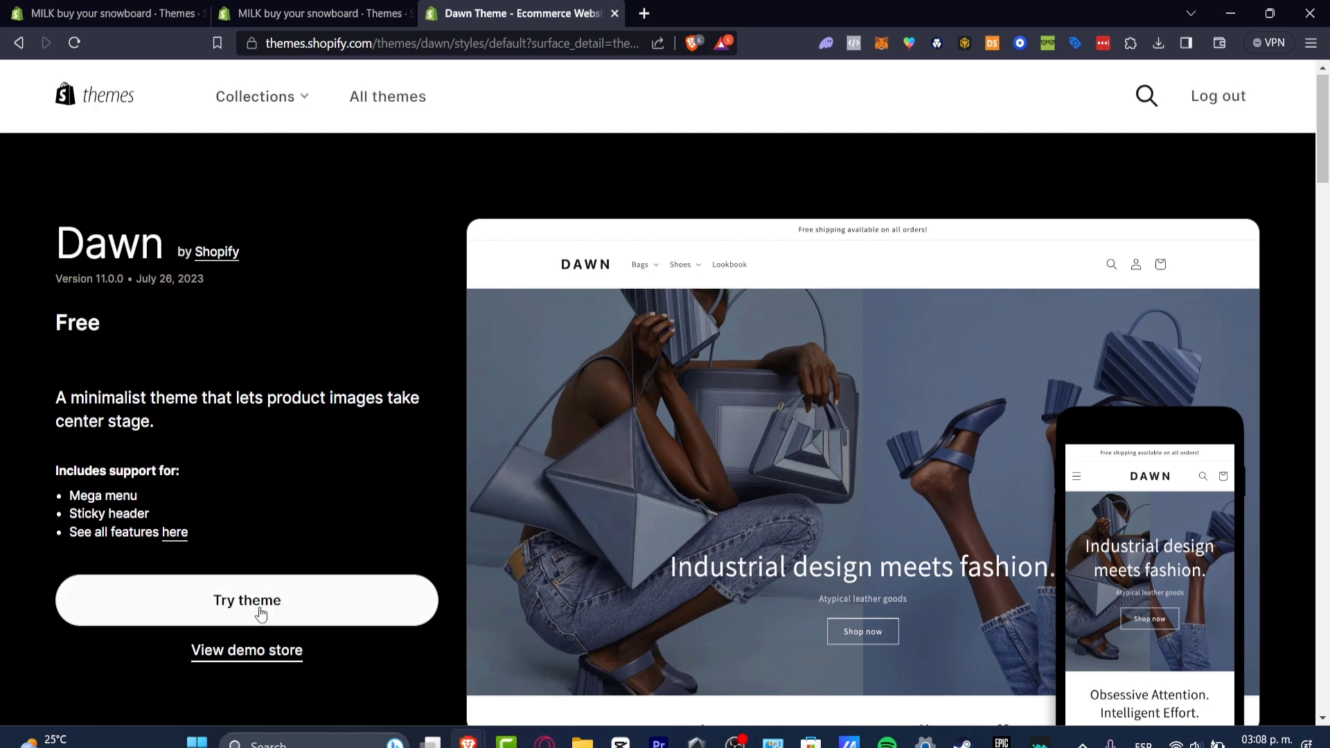
pyautogui.click(316, 14)
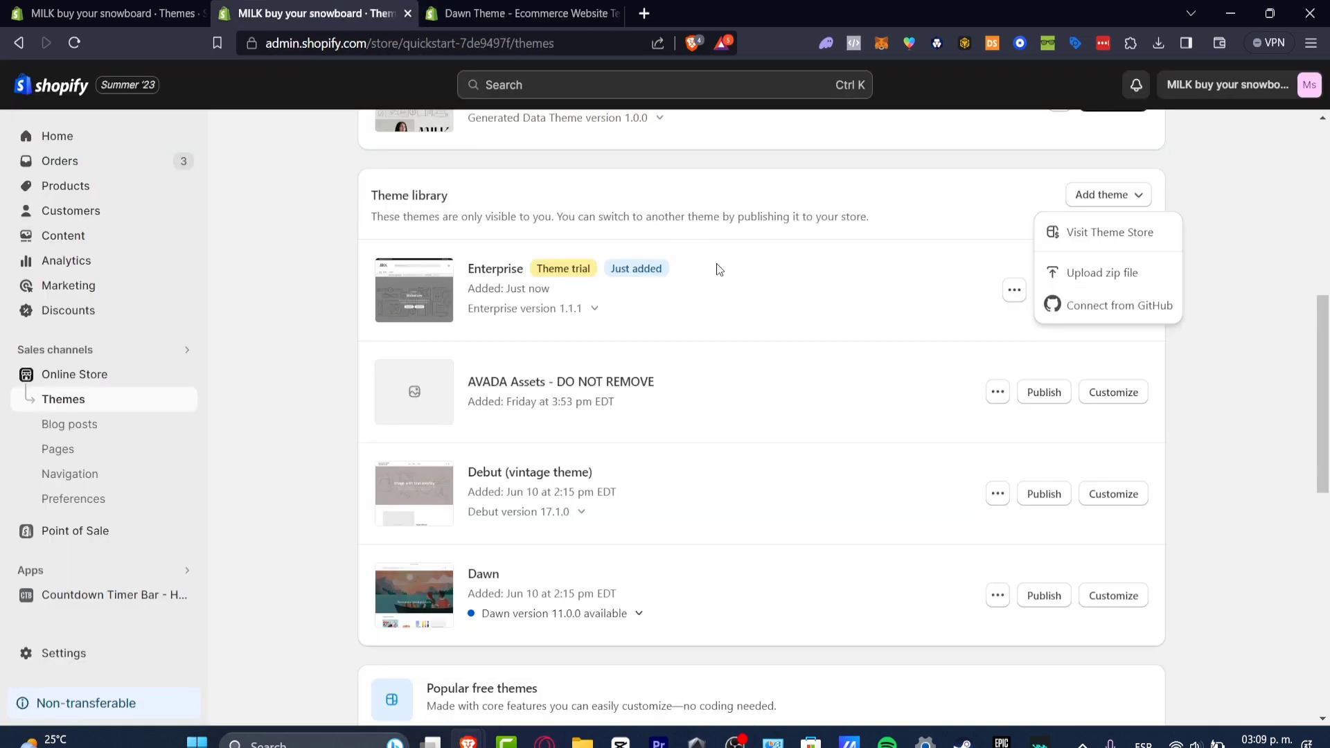
# Dismiss the Add theme menu and launch Customize on the current Test data theme.
pyautogui.moveTo(1325, 343); pyautogui.dragTo(1326, 316)
pyautogui.scroll(4, 897, 309)
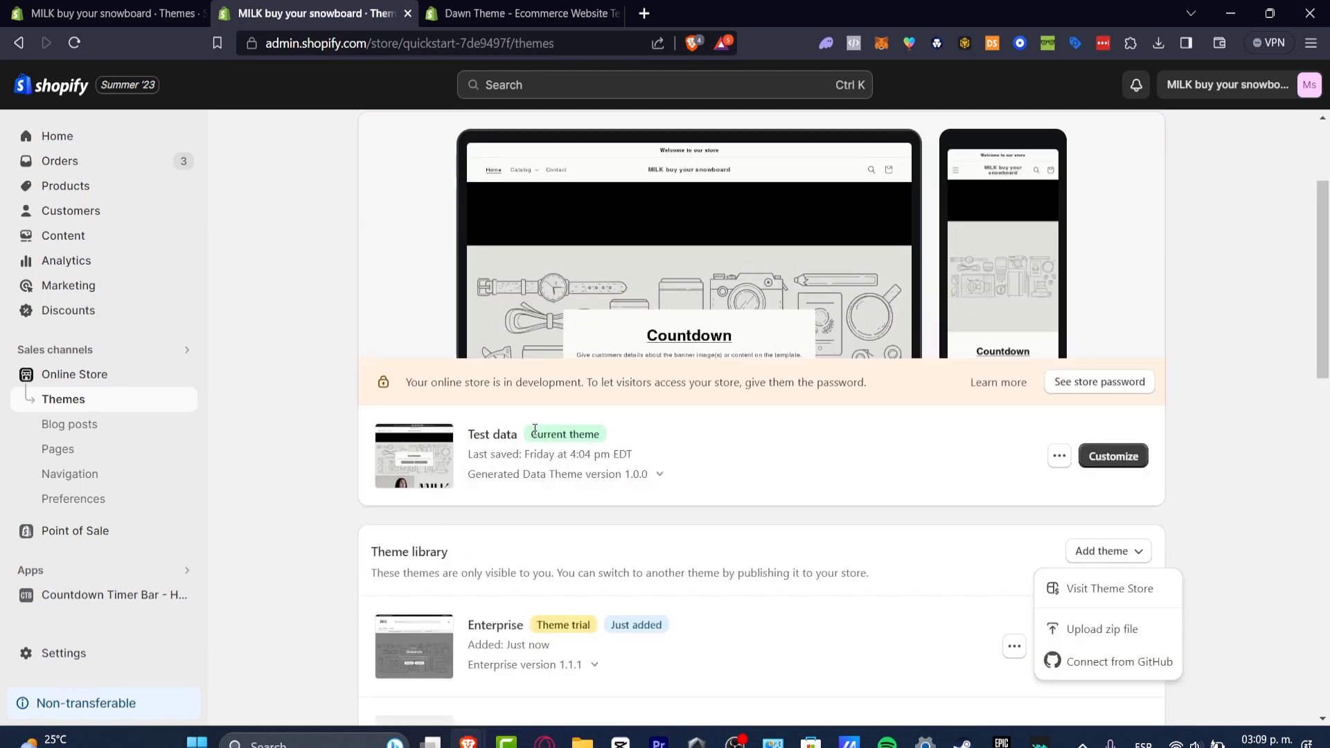
pyautogui.moveTo(535, 429); pyautogui.dragTo(613, 437)
pyautogui.click(748, 459)
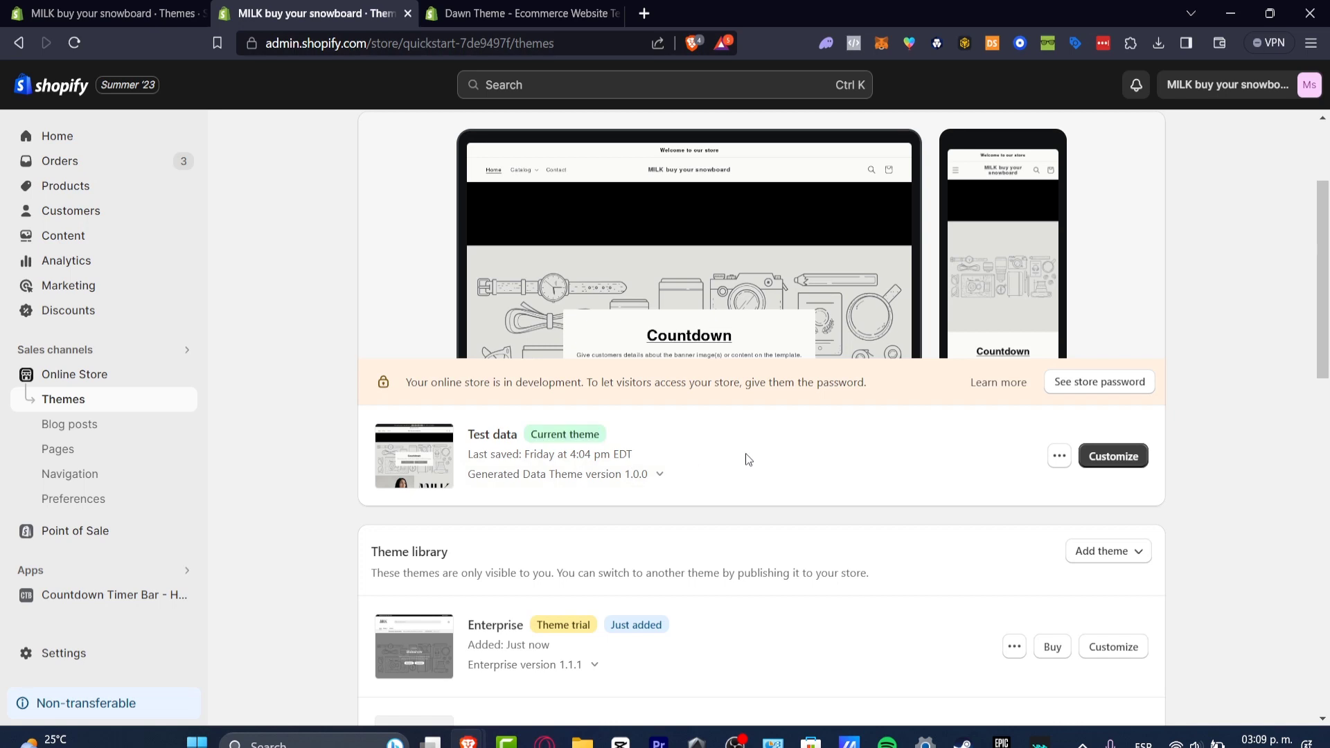
pyautogui.click(1110, 457)
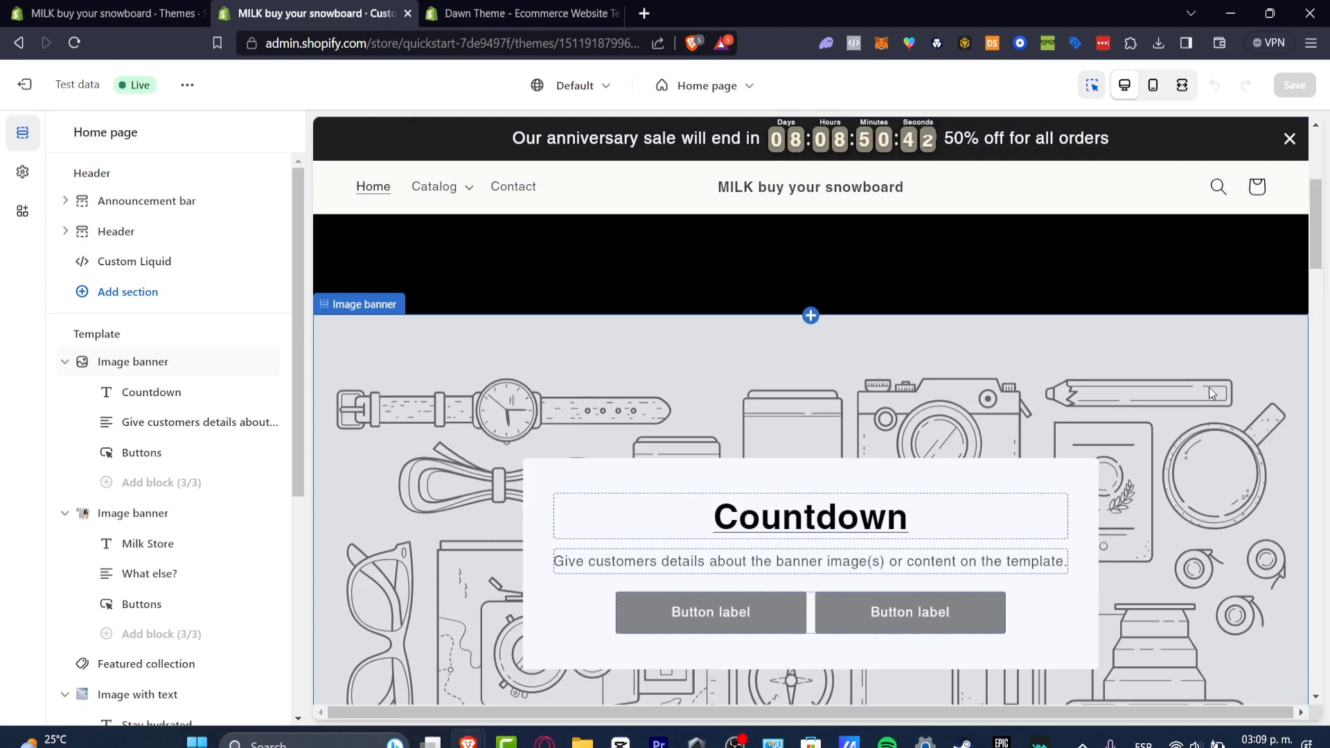
# Scroll the Test data home page preview and select the Milk Store image banner.
pyautogui.scroll(-5, 1208, 388)
pyautogui.scroll(-15, 1209, 392)
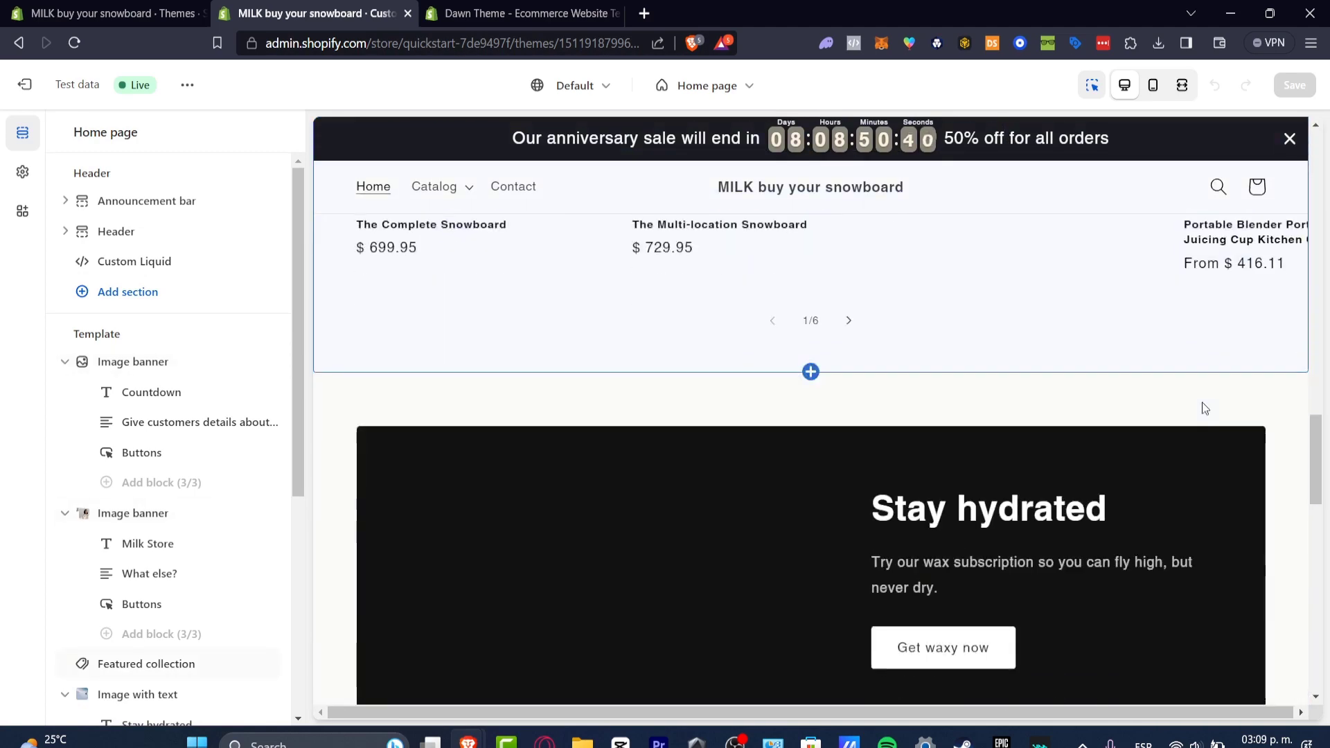
pyautogui.scroll(-3, 1200, 404)
pyautogui.scroll(12, 1200, 404)
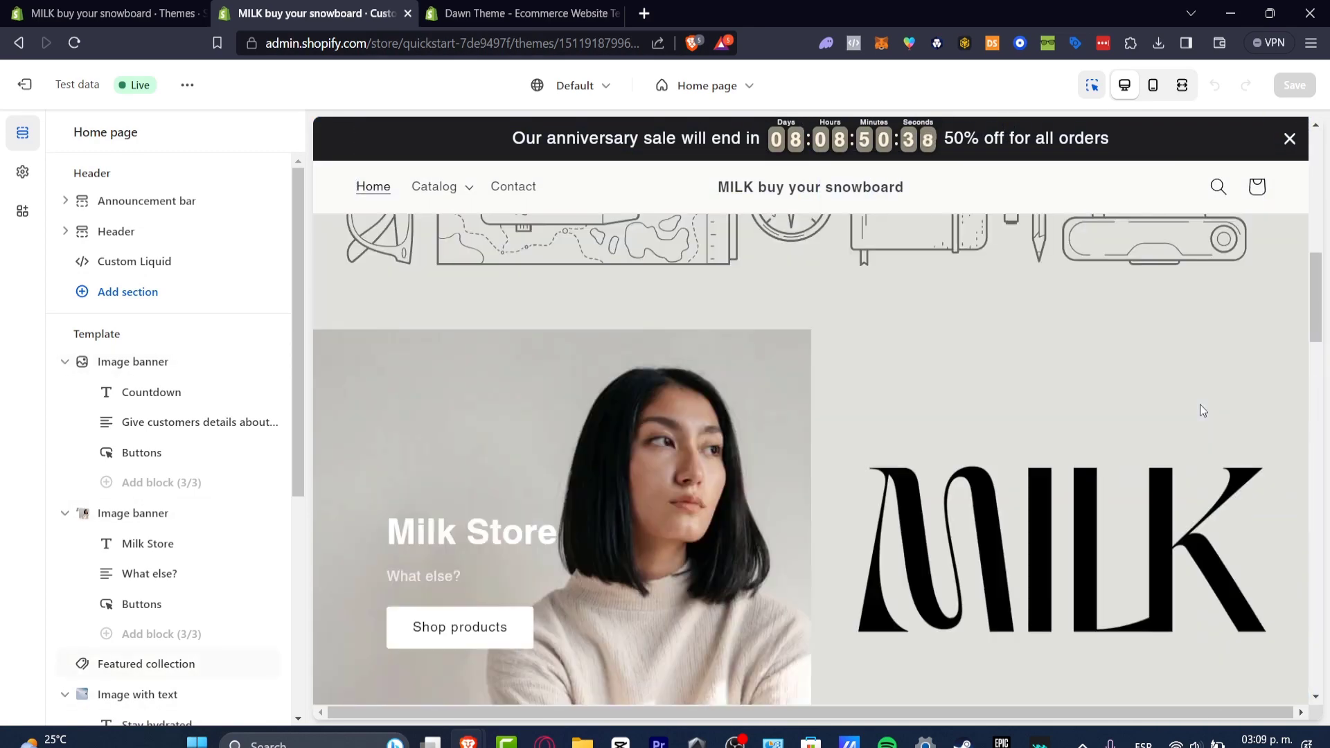
pyautogui.scroll(-3, 1200, 404)
pyautogui.click(692, 425)
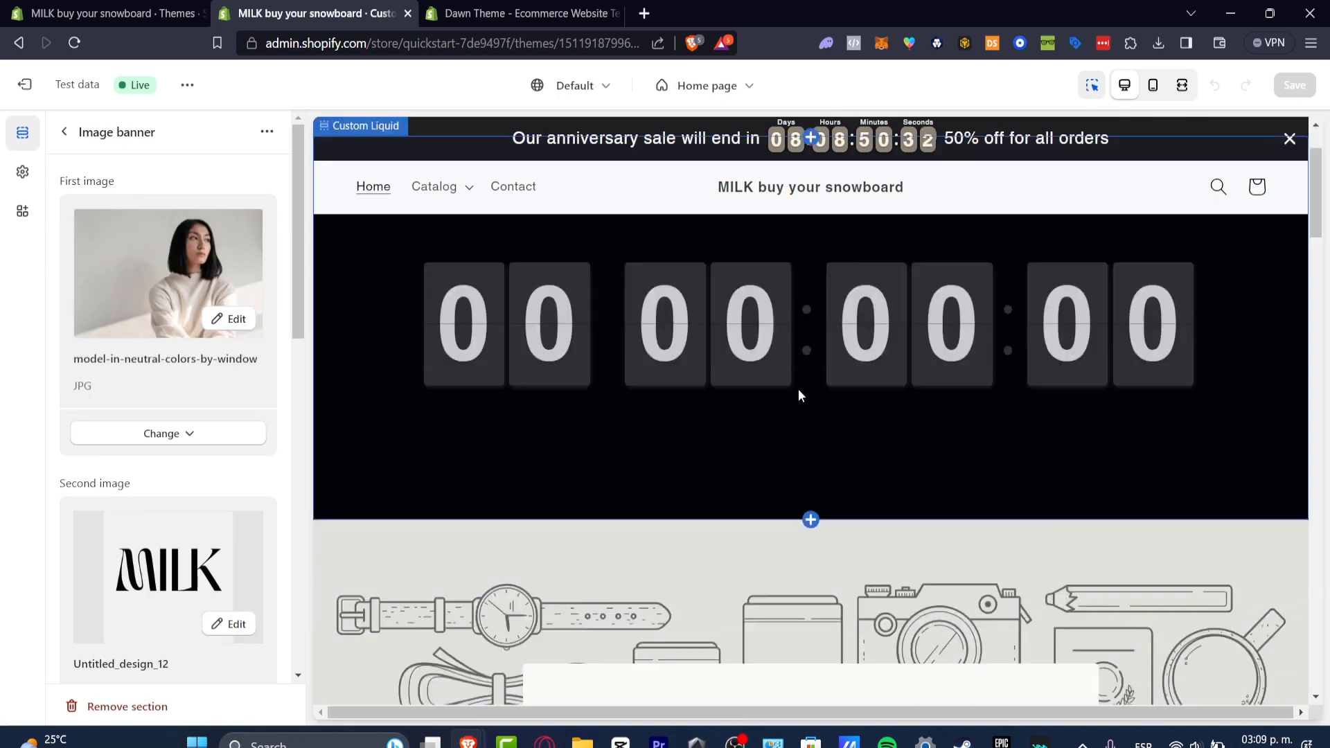
# Set the Countdown banner's first image to the free Women's Fashion leather-jacket model photo.
pyautogui.scroll(-6, 798, 389)
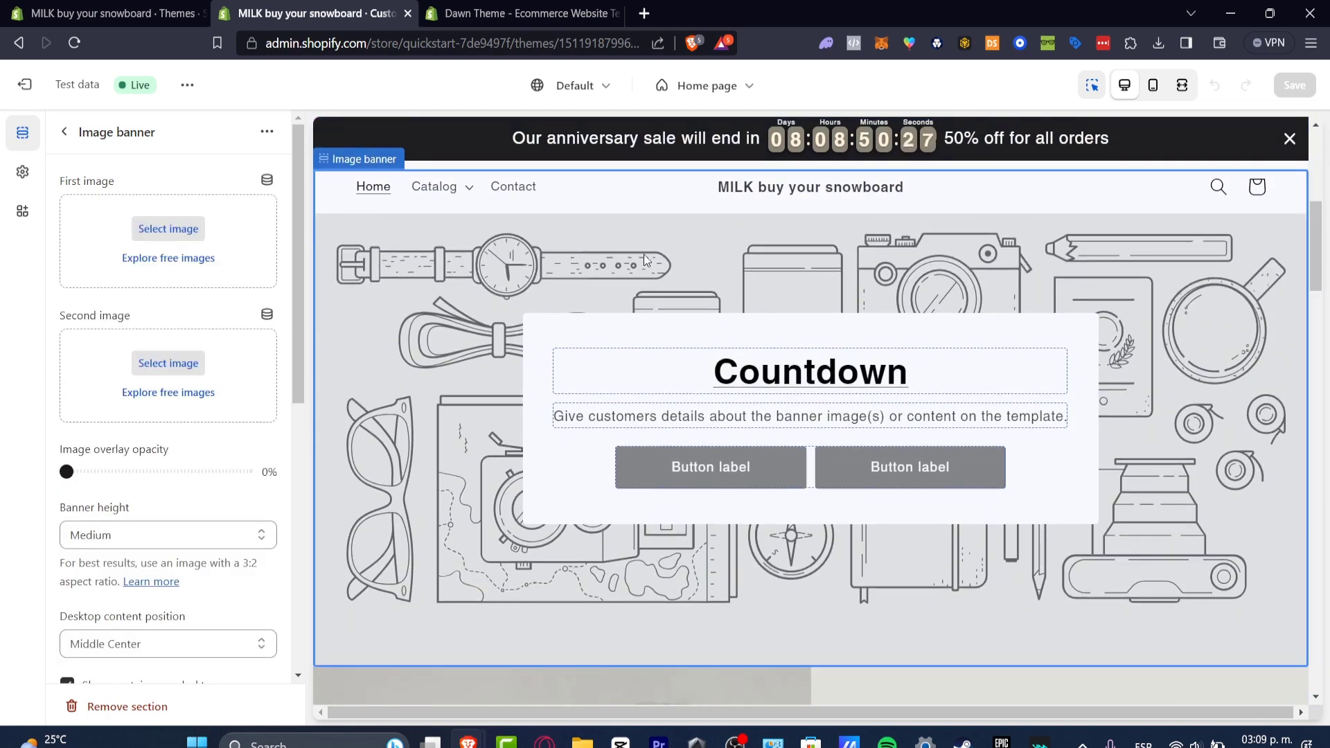
pyautogui.click(174, 258)
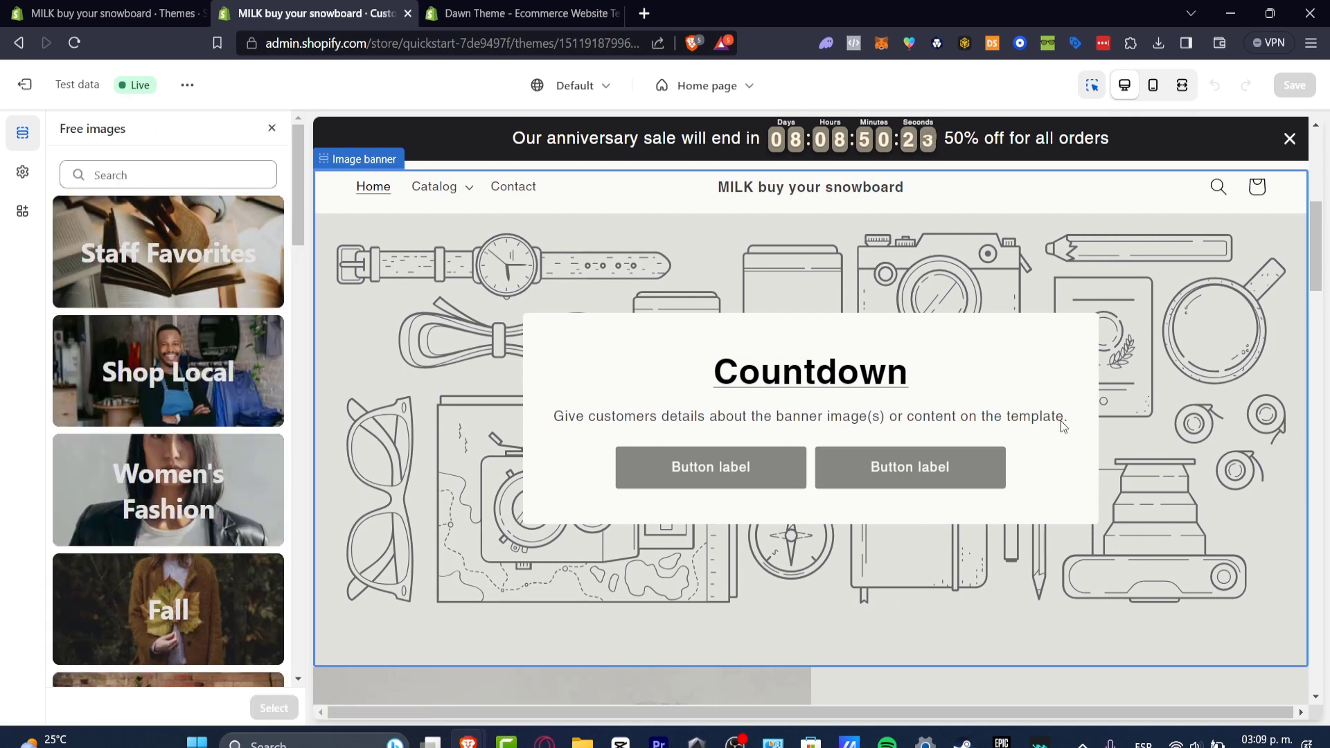
pyautogui.click(197, 475)
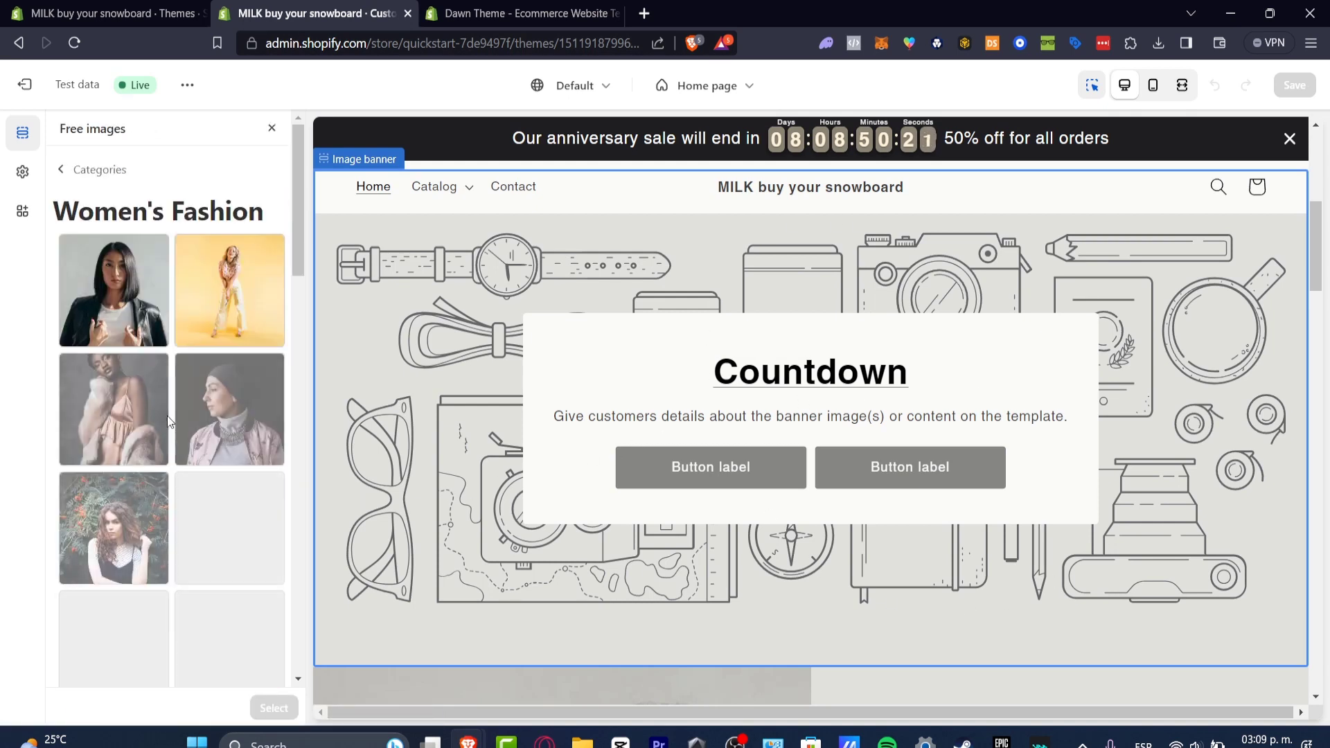
pyautogui.click(95, 279)
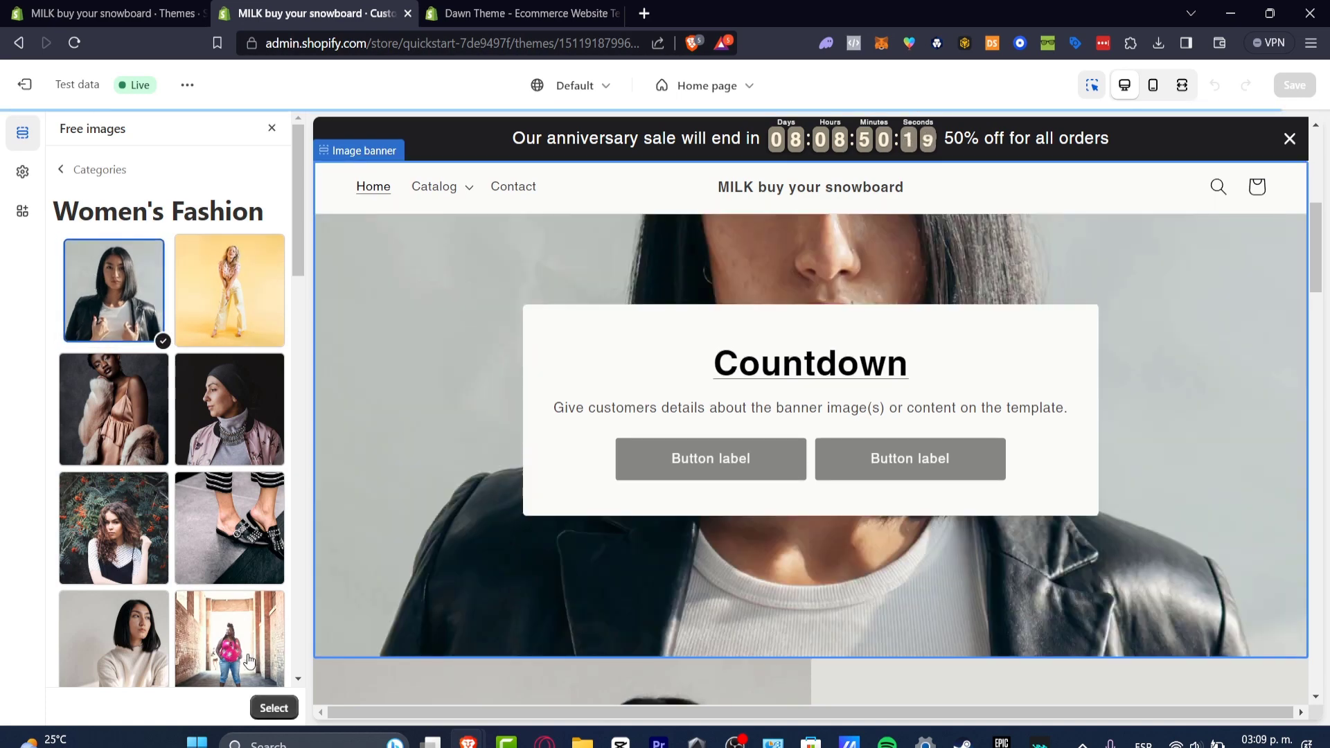
pyautogui.click(274, 707)
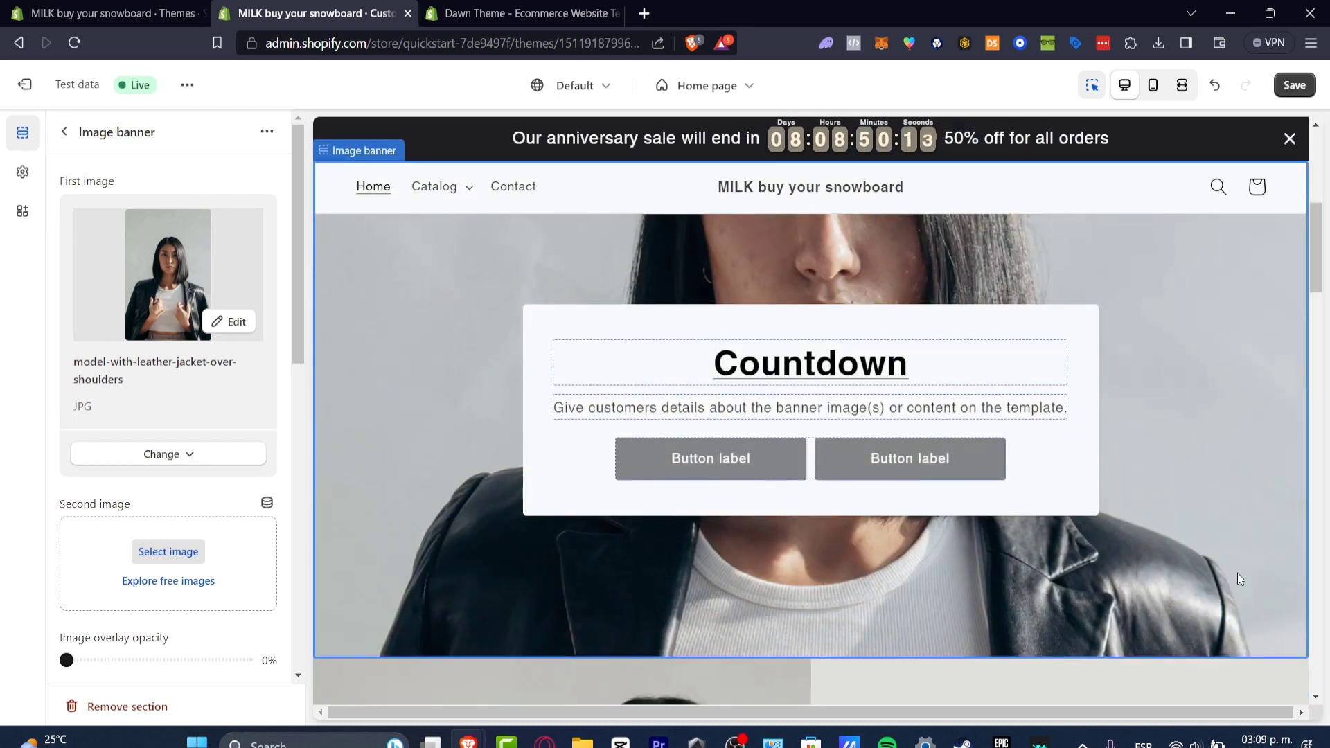
# Hide the desktop container and set the banner text to 'Welcome to our store'.
pyautogui.scroll(-4, 250, 554)
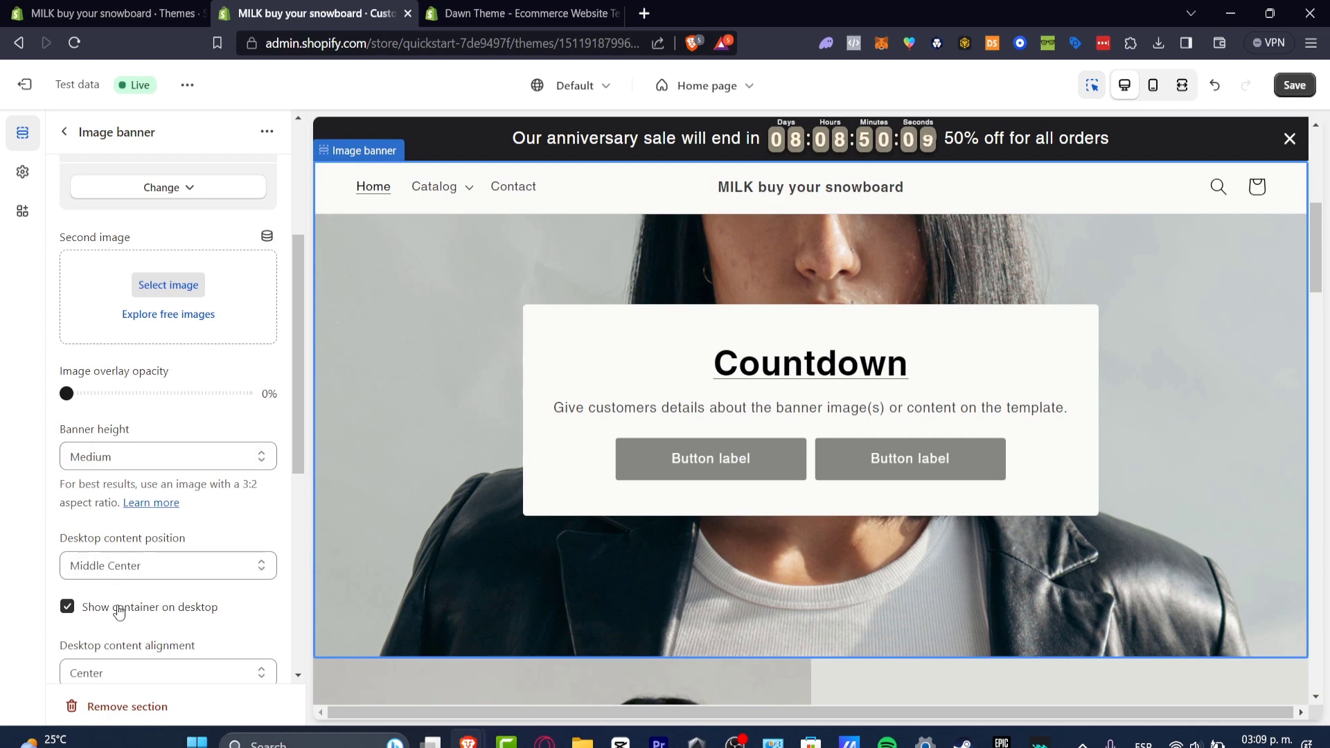
pyautogui.click(167, 610)
pyautogui.scroll(-4, 215, 582)
pyautogui.scroll(-3, 230, 527)
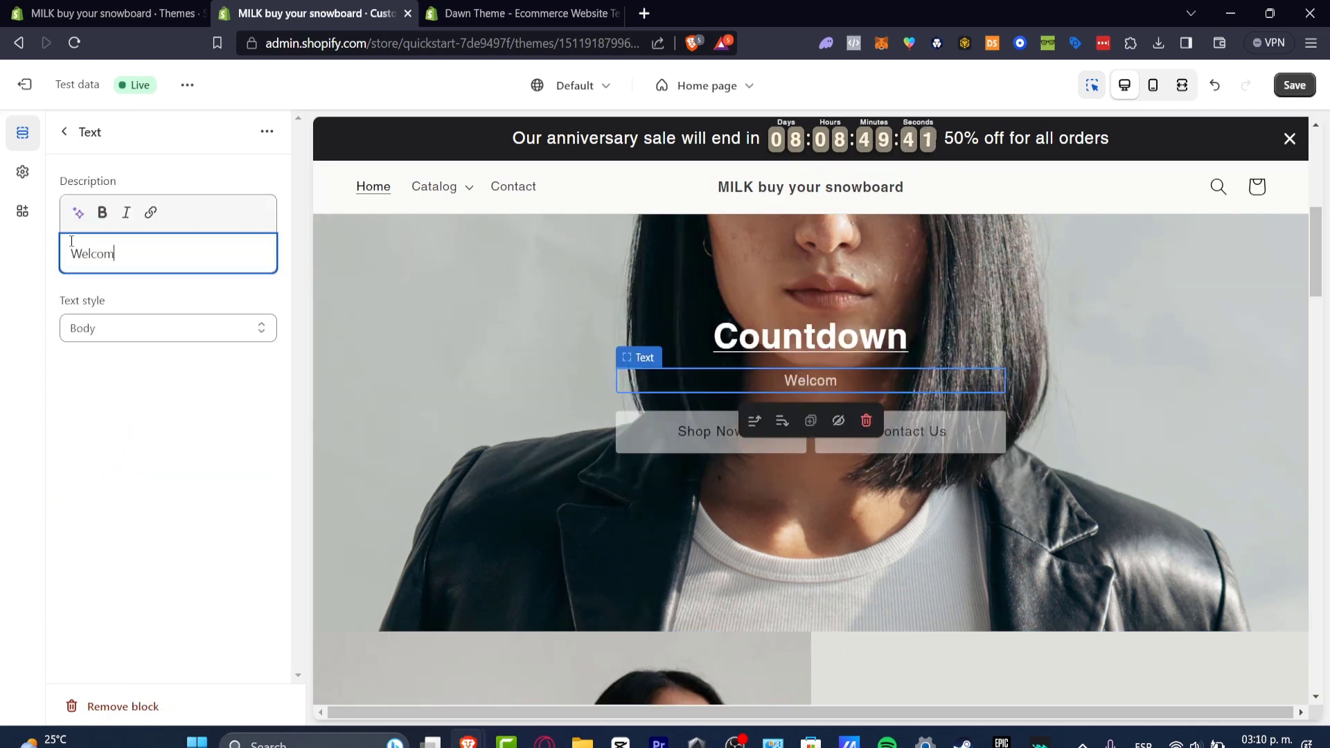
pyautogui.write('e to our store')
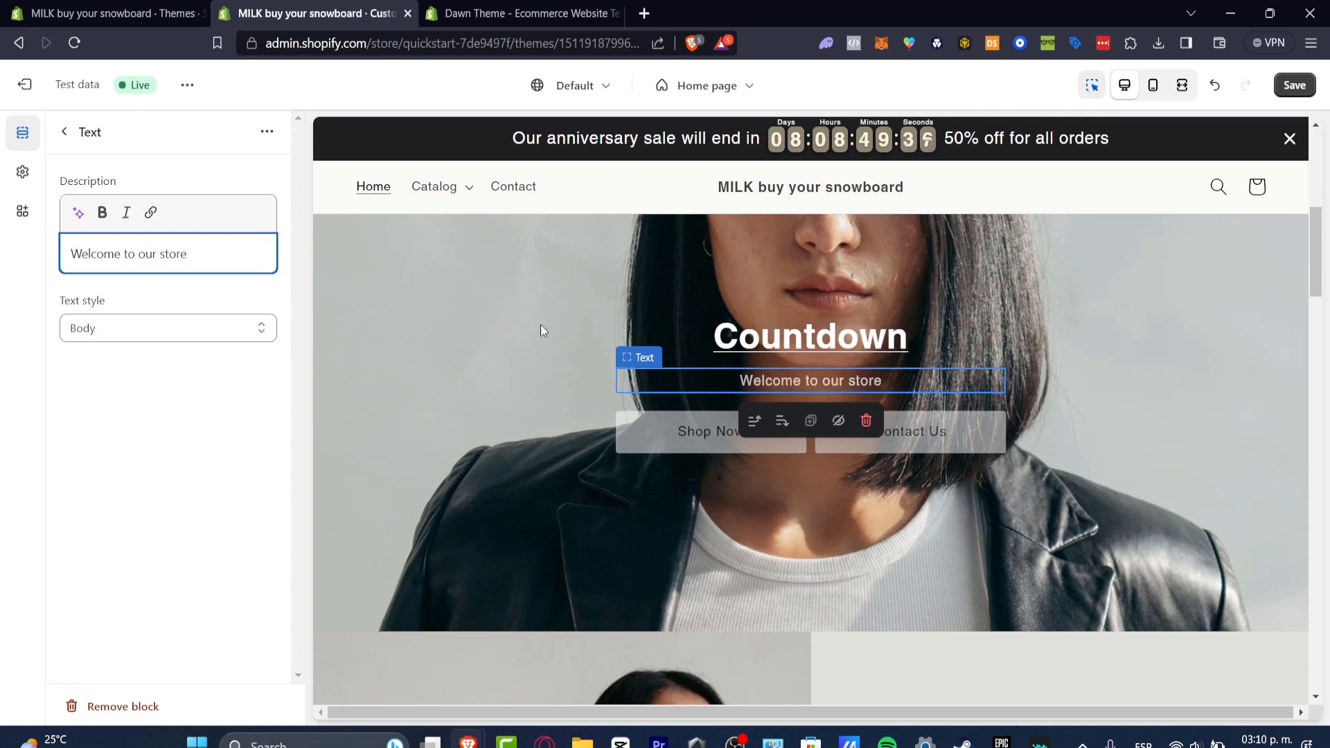
pyautogui.click(1120, 388)
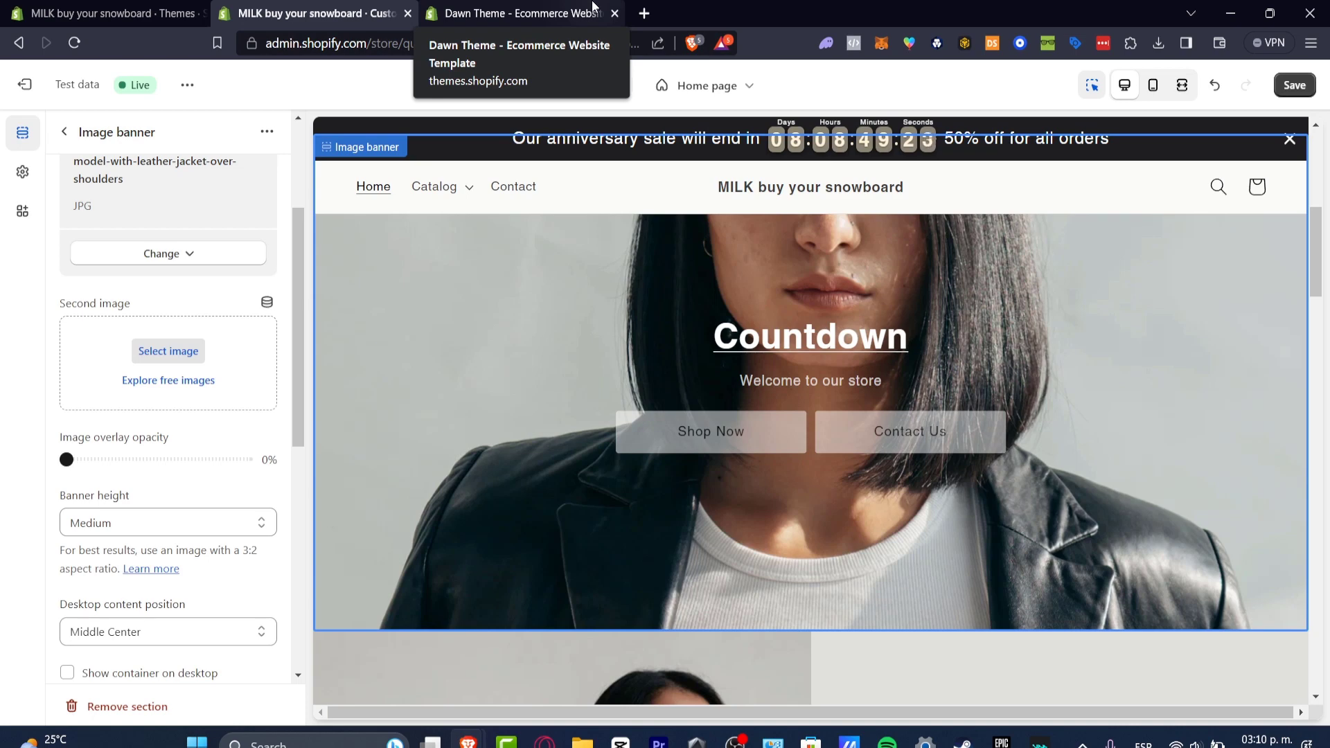
# Close the Dawn theme store tab and scroll through the Enterprise home page preview.
pyautogui.click(615, 13)
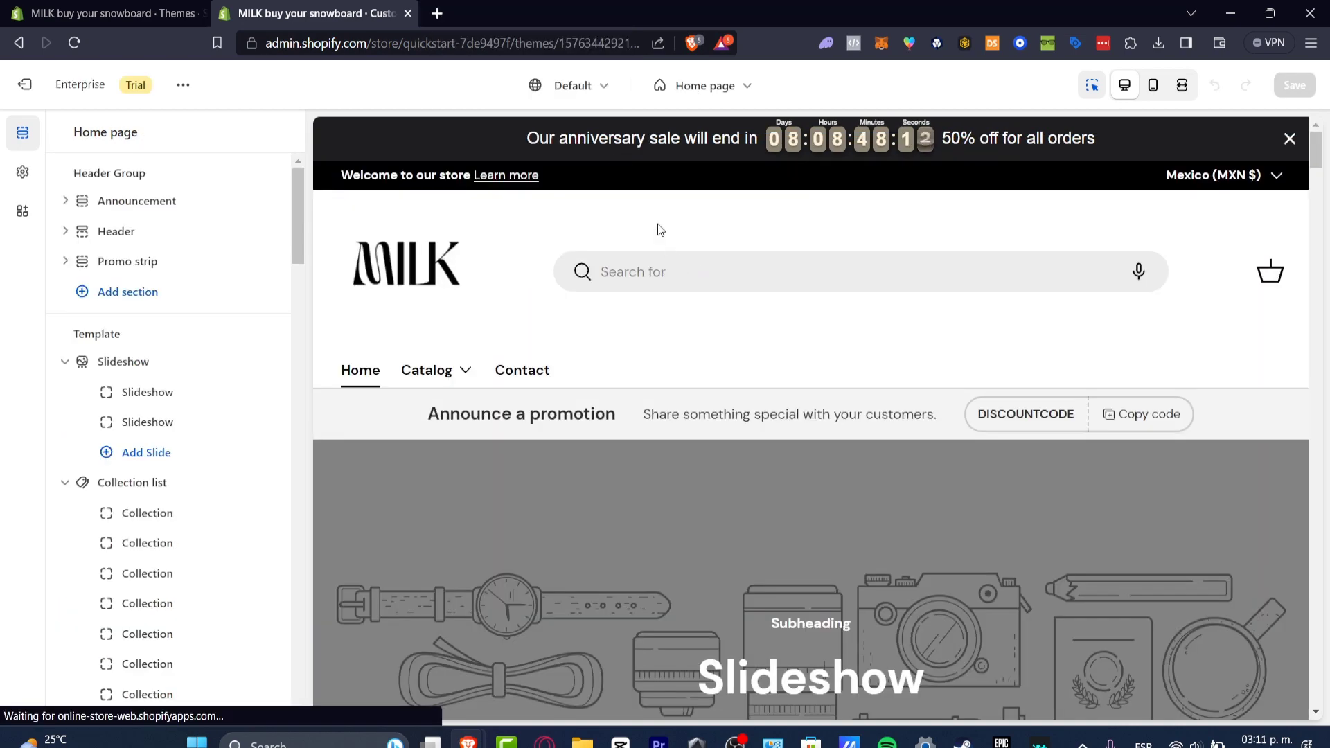
pyautogui.scroll(-10, 669, 289)
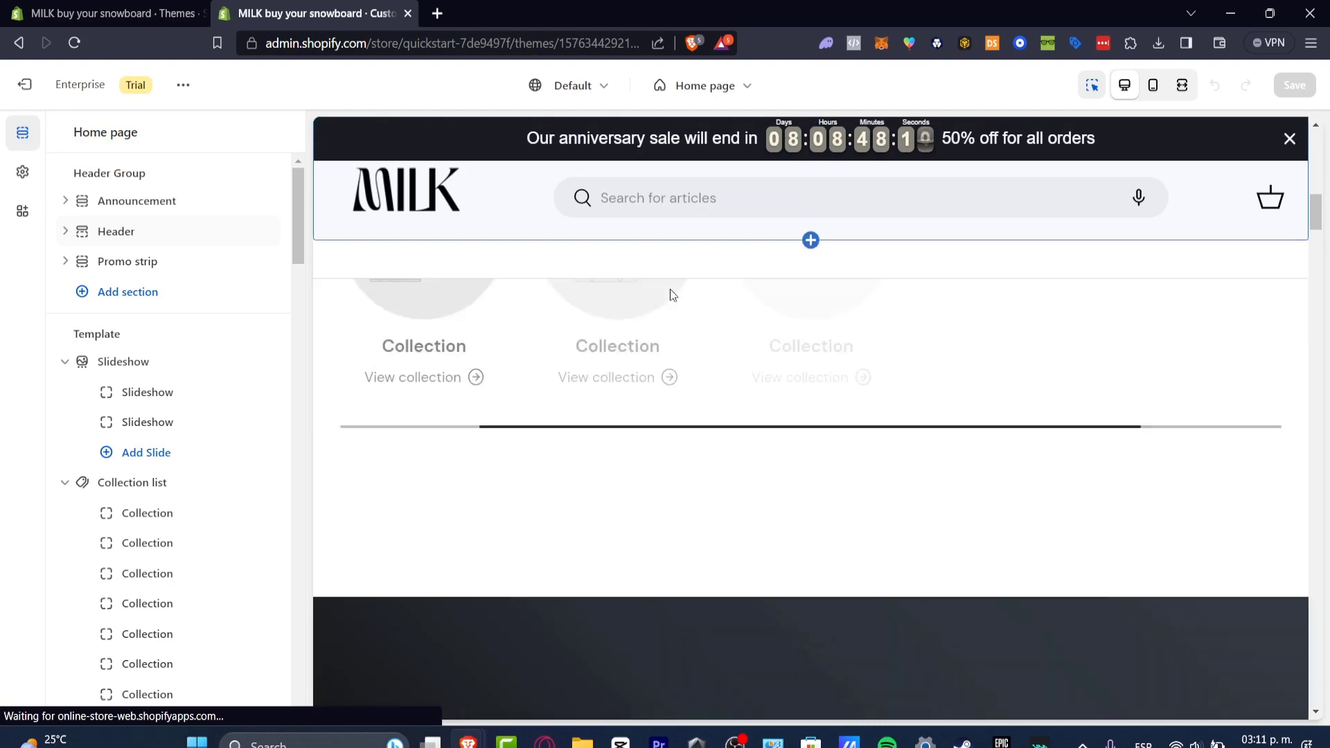
pyautogui.scroll(-10, 670, 289)
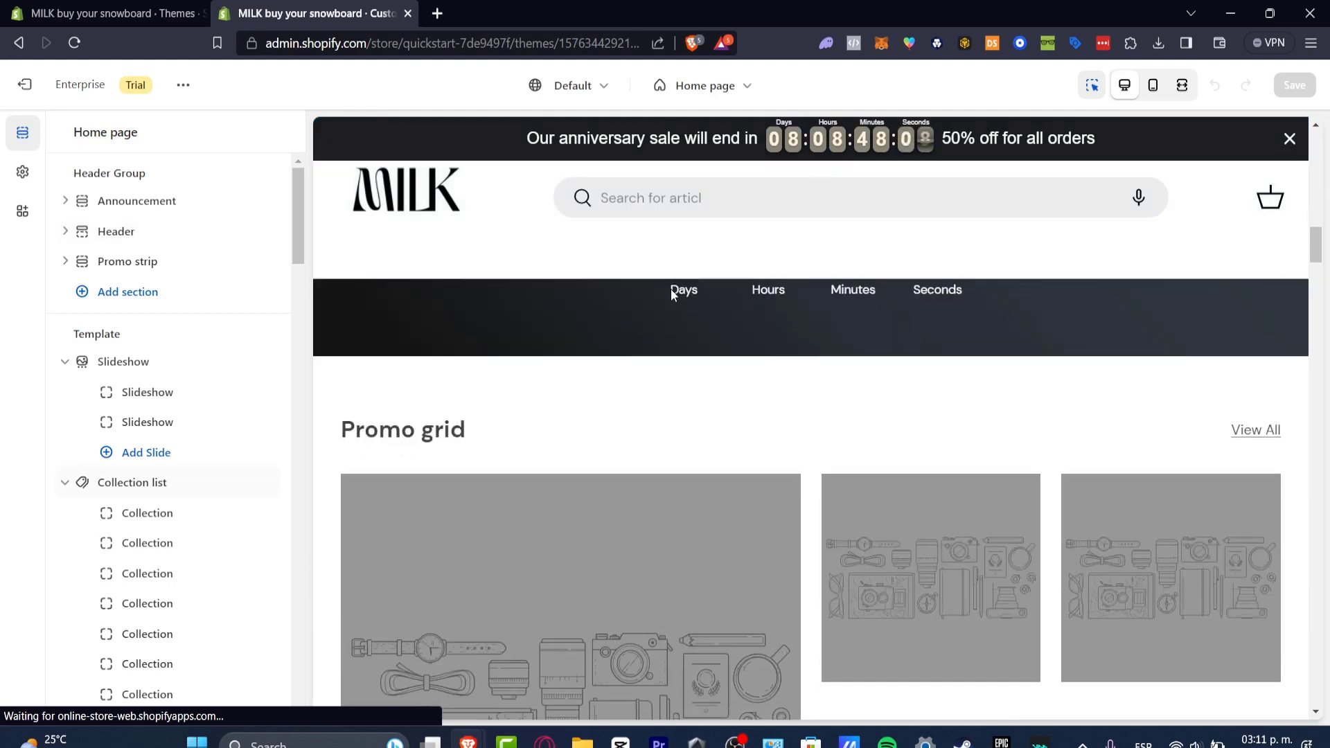
pyautogui.scroll(20, 670, 294)
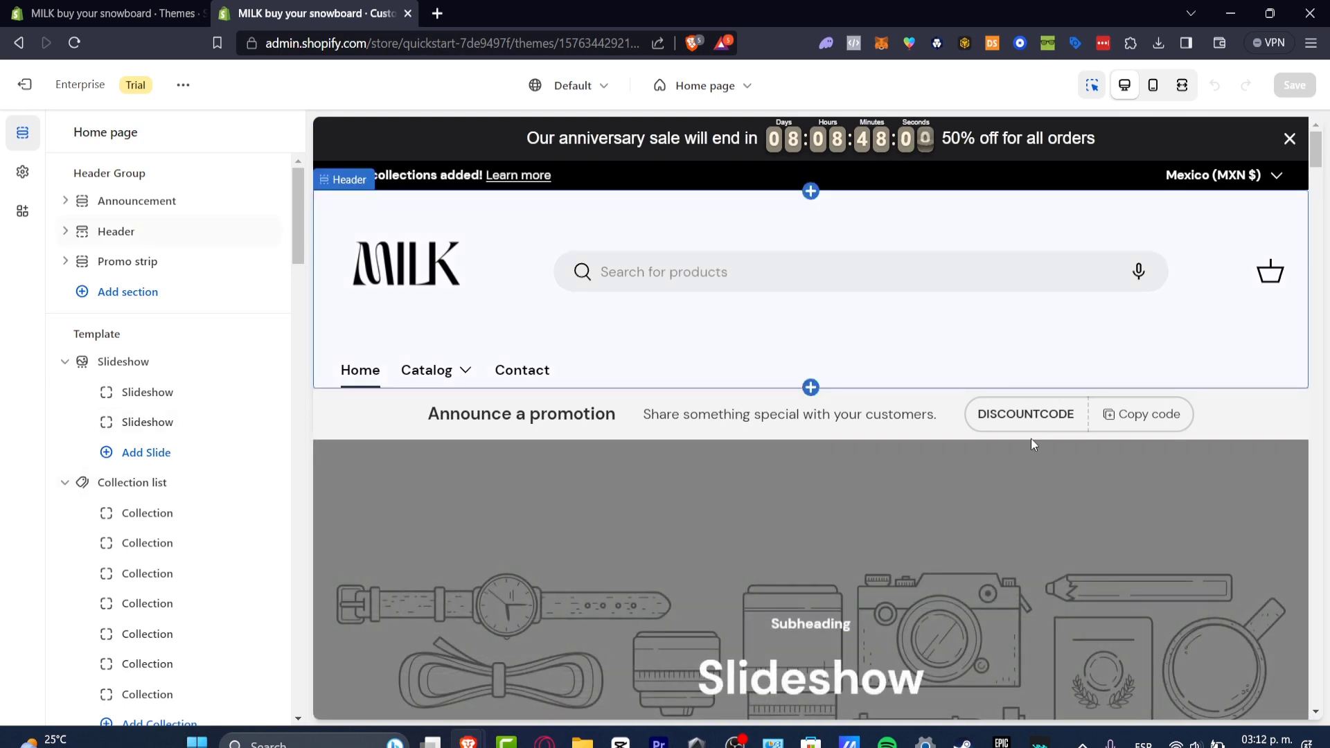
pyautogui.scroll(-3, 1025, 441)
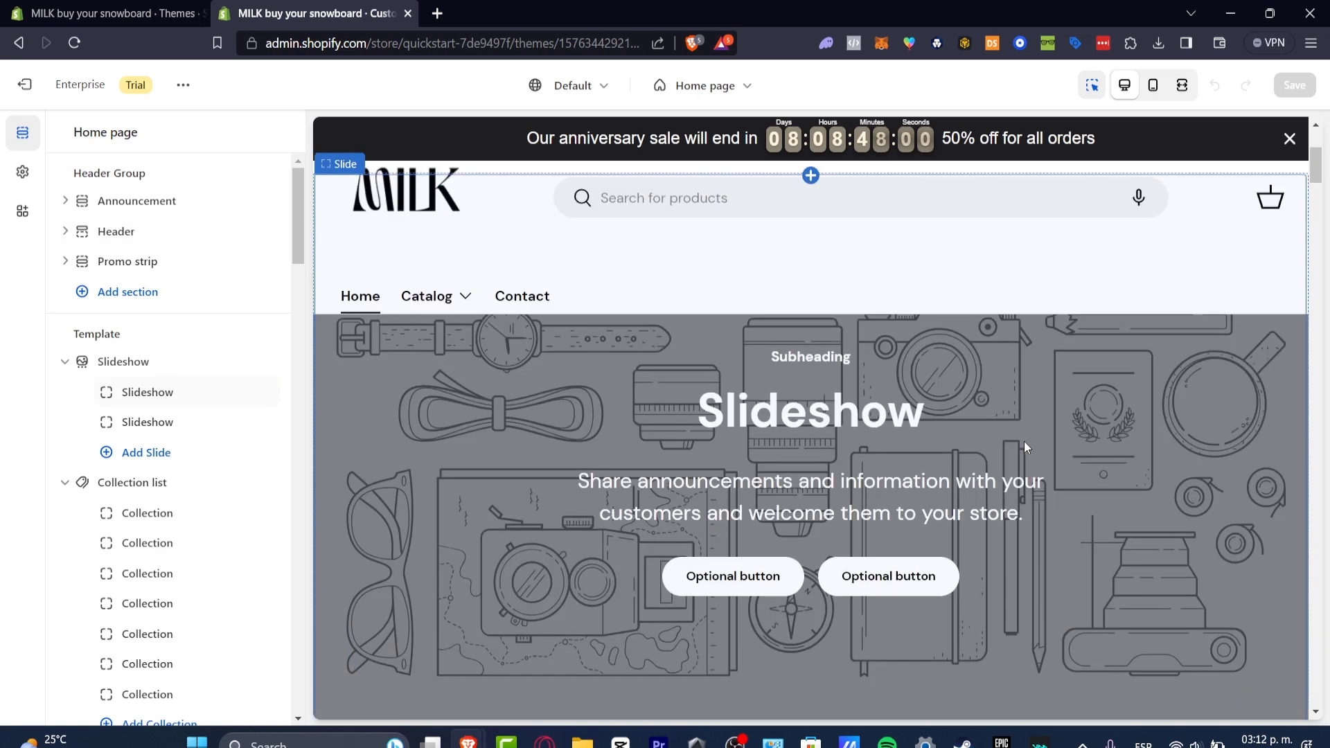
# Give the first slide the first free Women's Fashion stock photo.
pyautogui.click(908, 430)
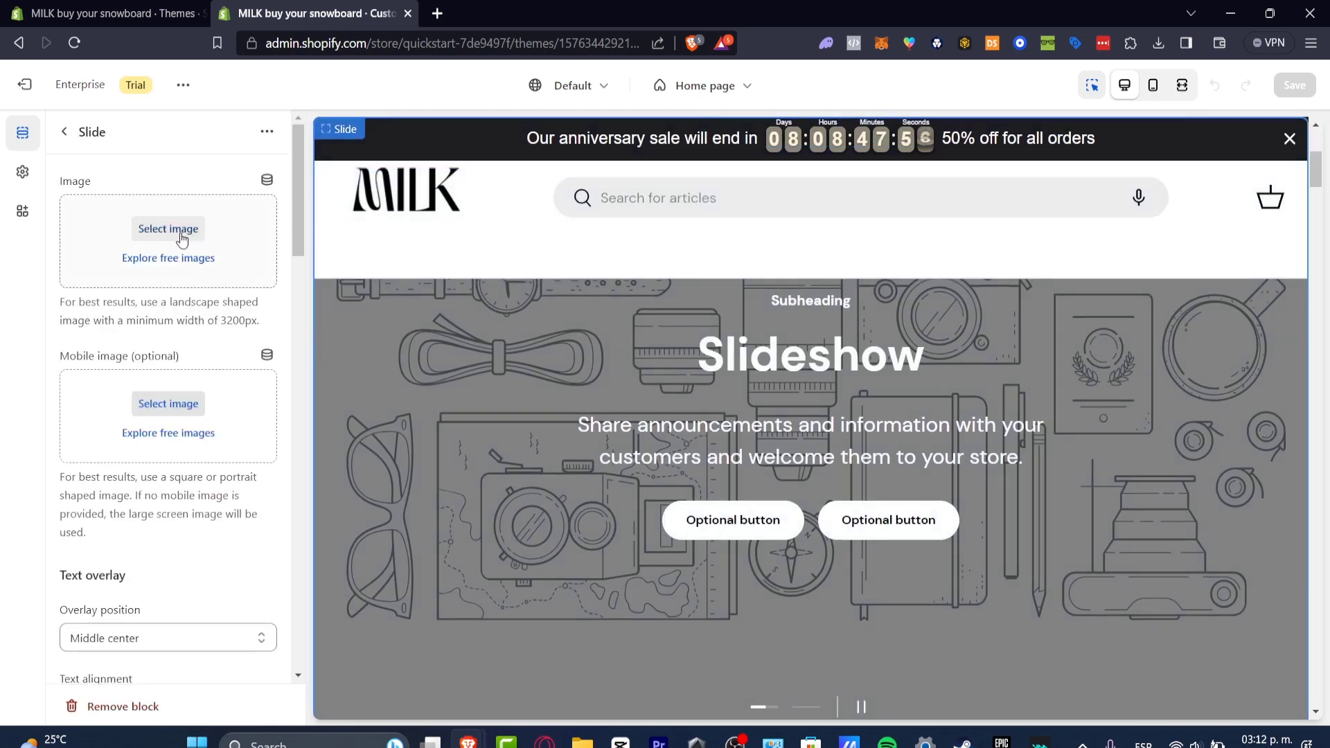
pyautogui.click(185, 260)
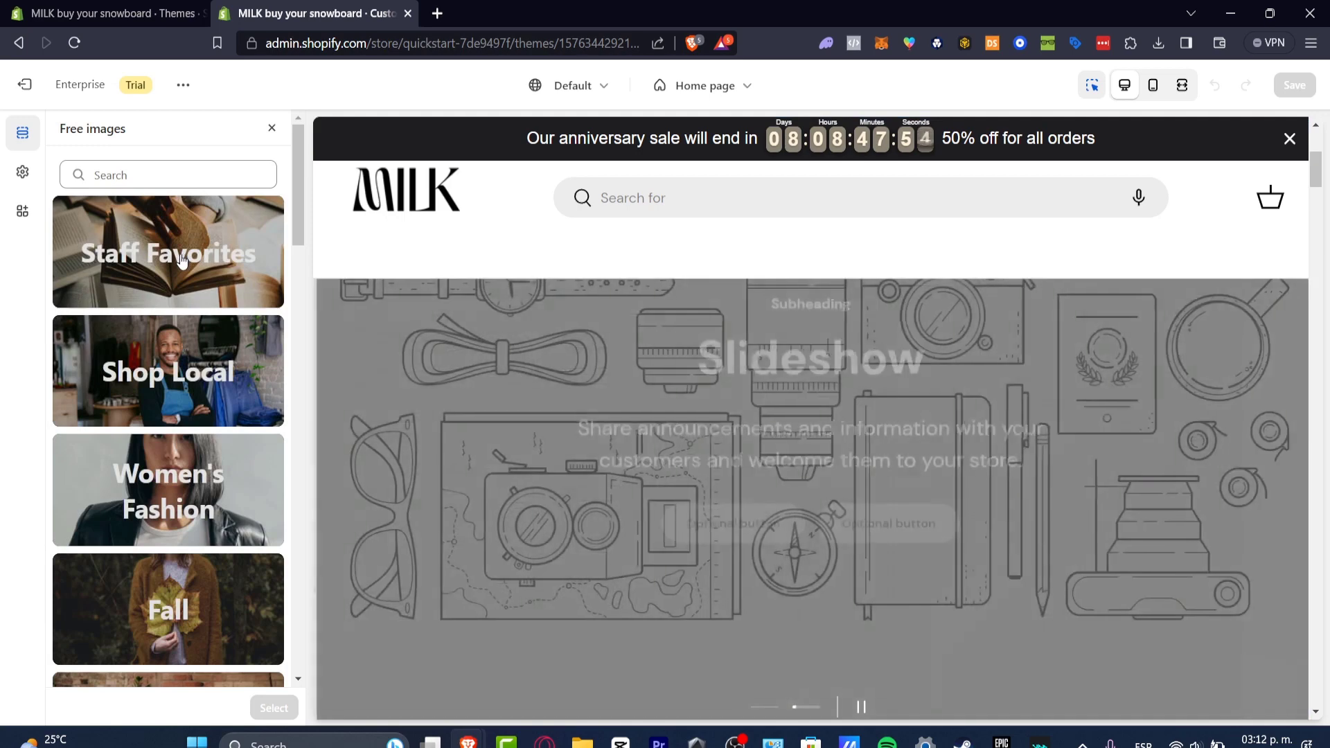
pyautogui.click(225, 455)
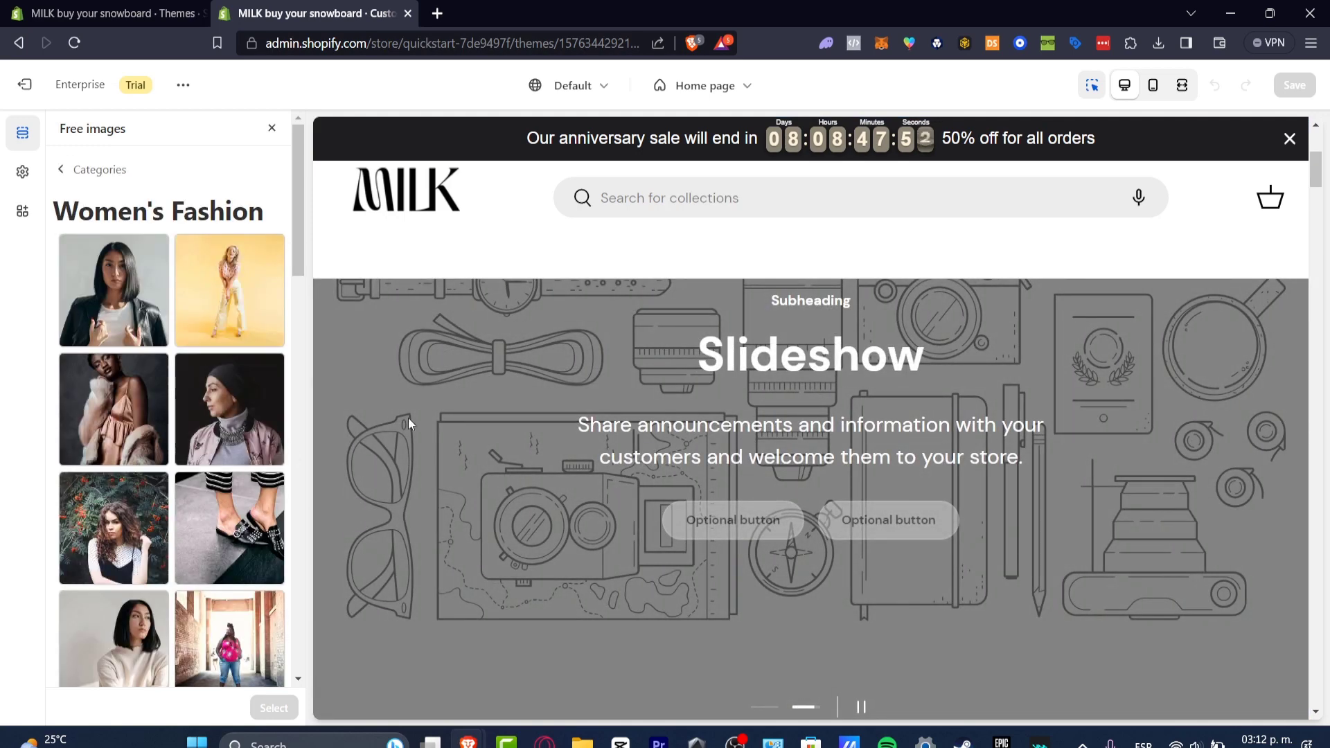
pyautogui.click(109, 297)
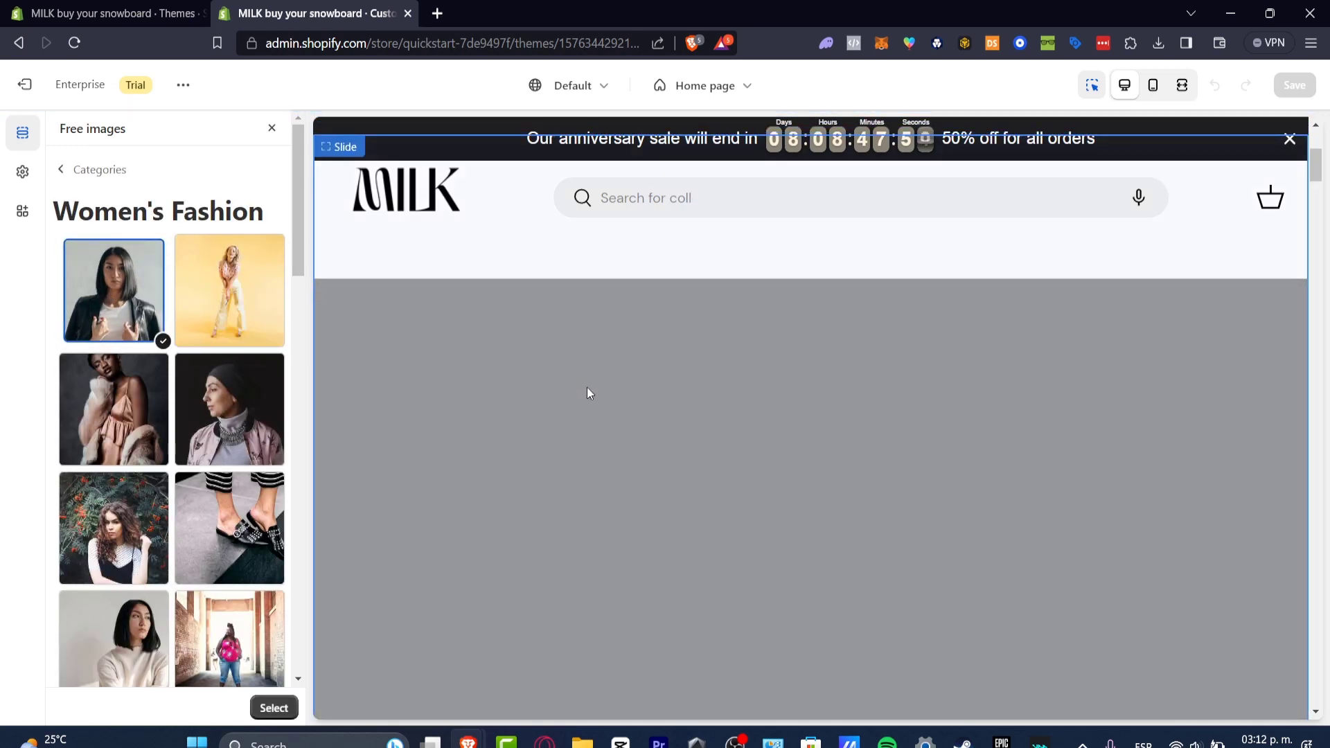
pyautogui.click(275, 708)
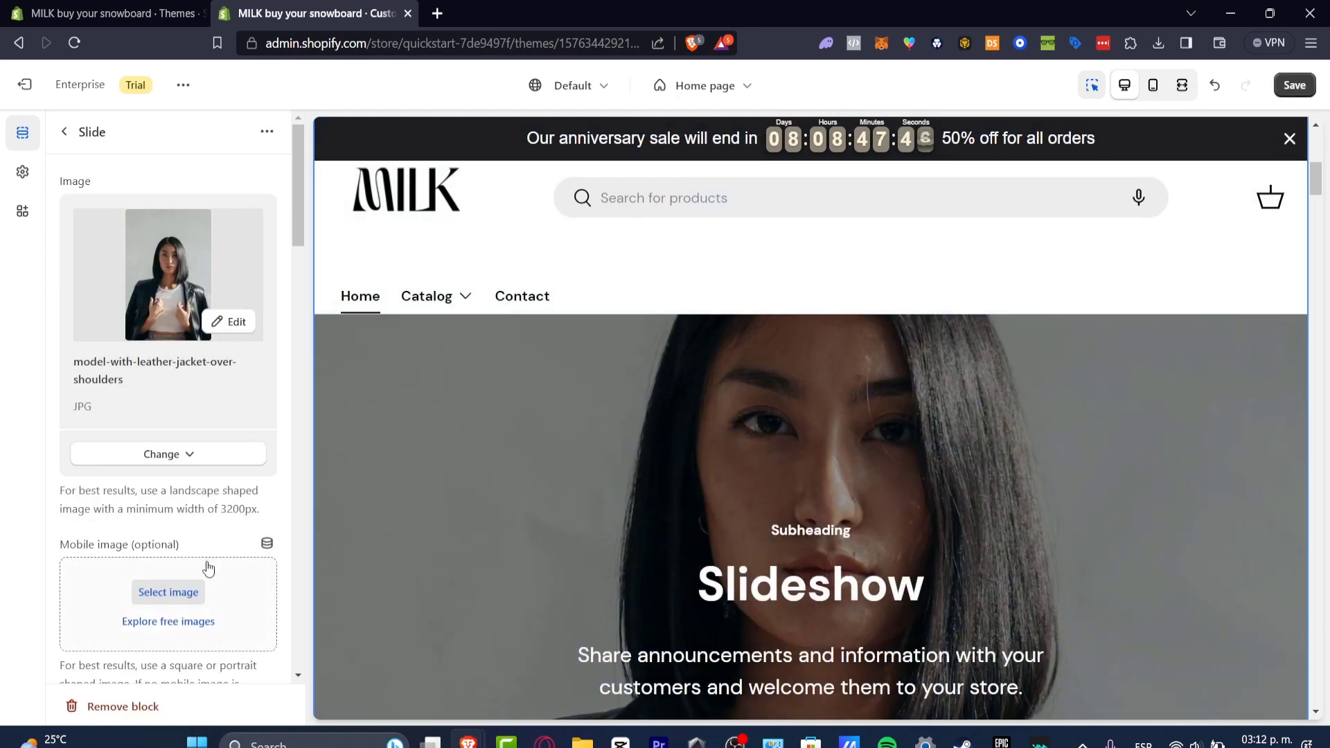
# Replace it with the Women's Fashion photo woman-poses-in-dark-room as the mobile image, then save the theme.
pyautogui.scroll(-4, 208, 569)
pyautogui.click(187, 357)
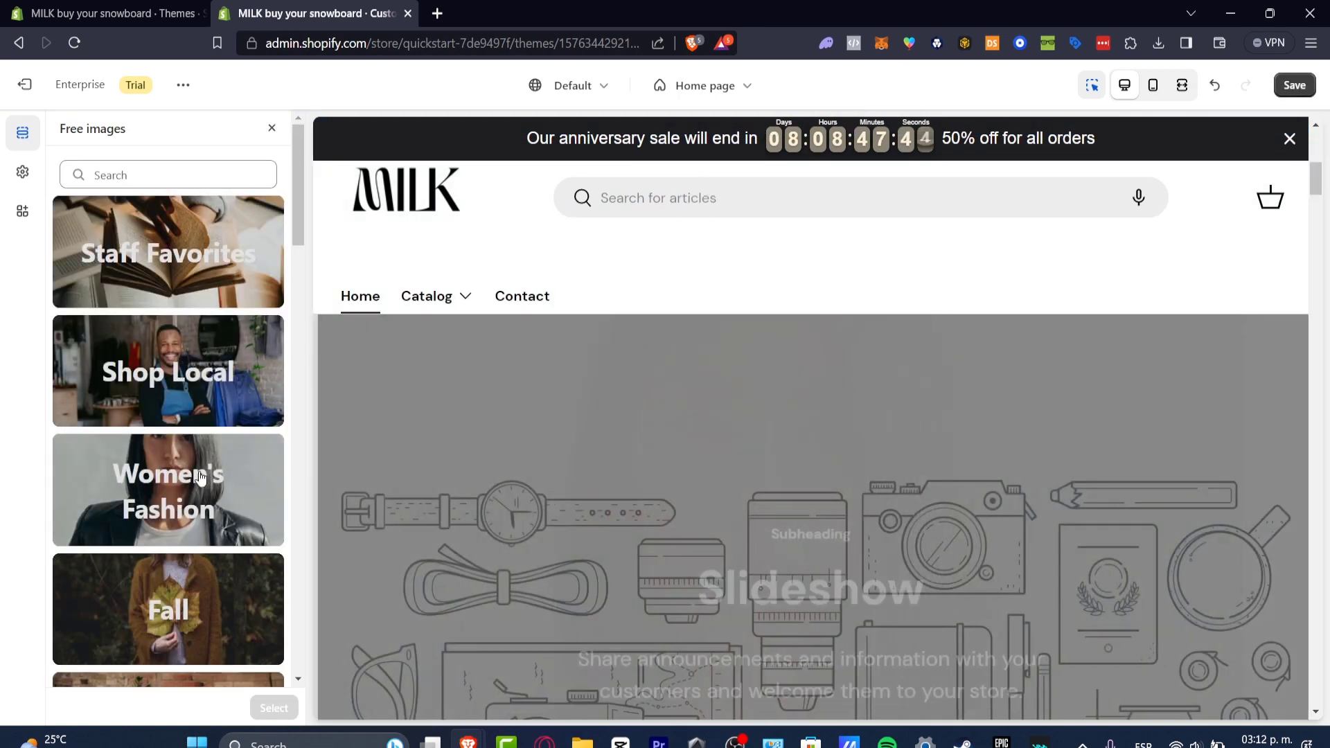
pyautogui.click(239, 471)
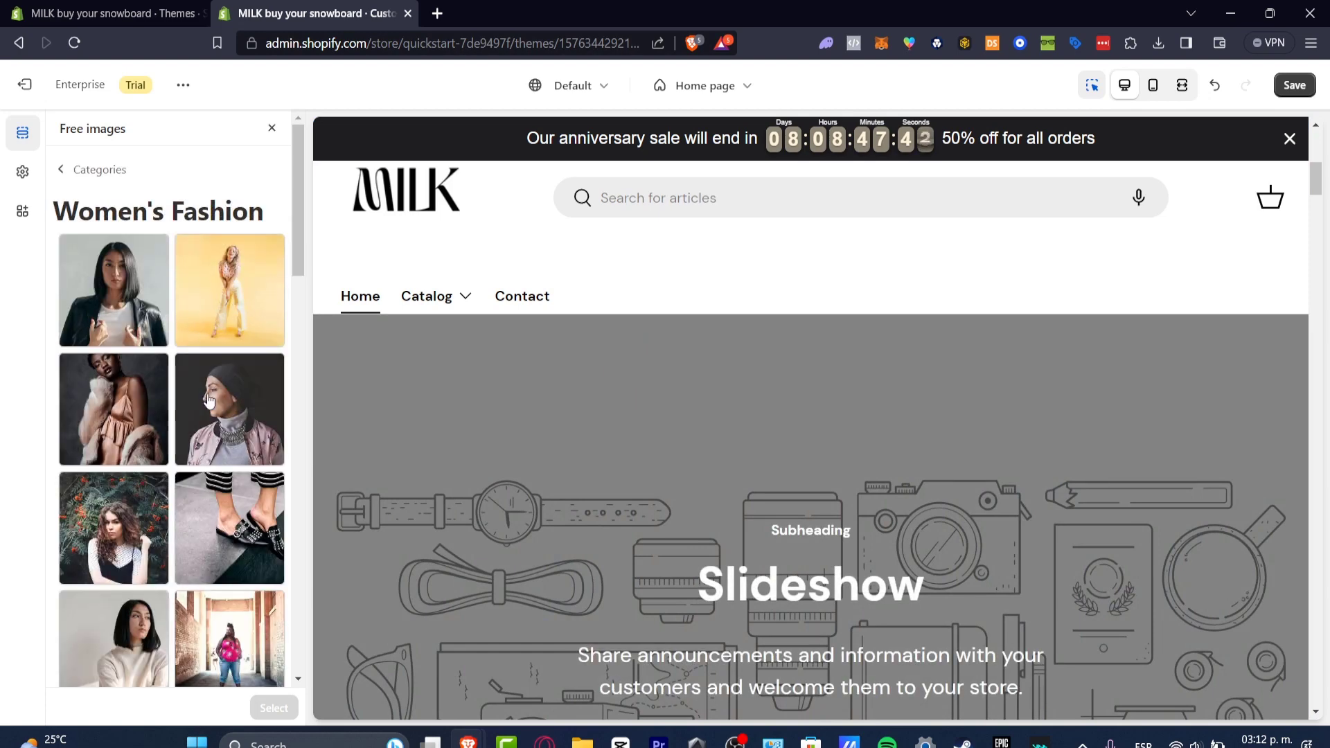
pyautogui.click(228, 409)
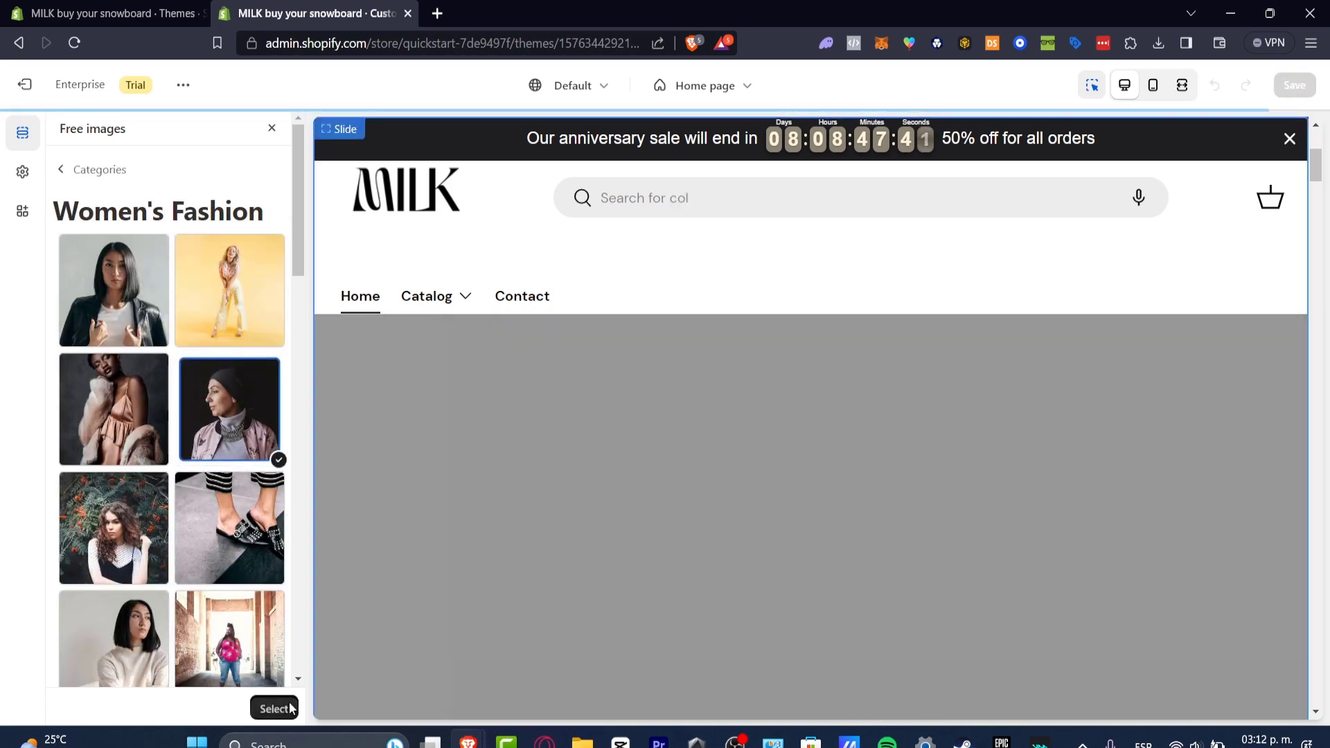
pyautogui.click(289, 707)
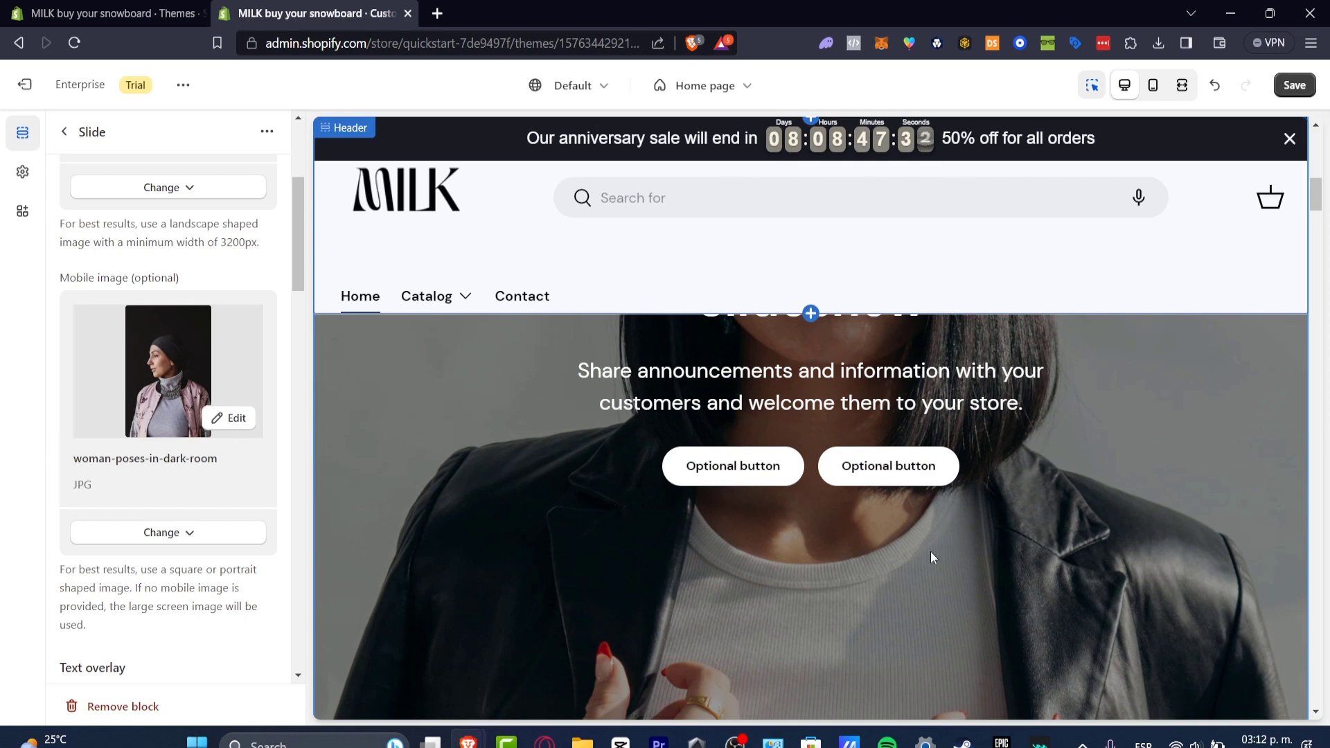
pyautogui.scroll(-3, 933, 558)
pyautogui.click(1294, 85)
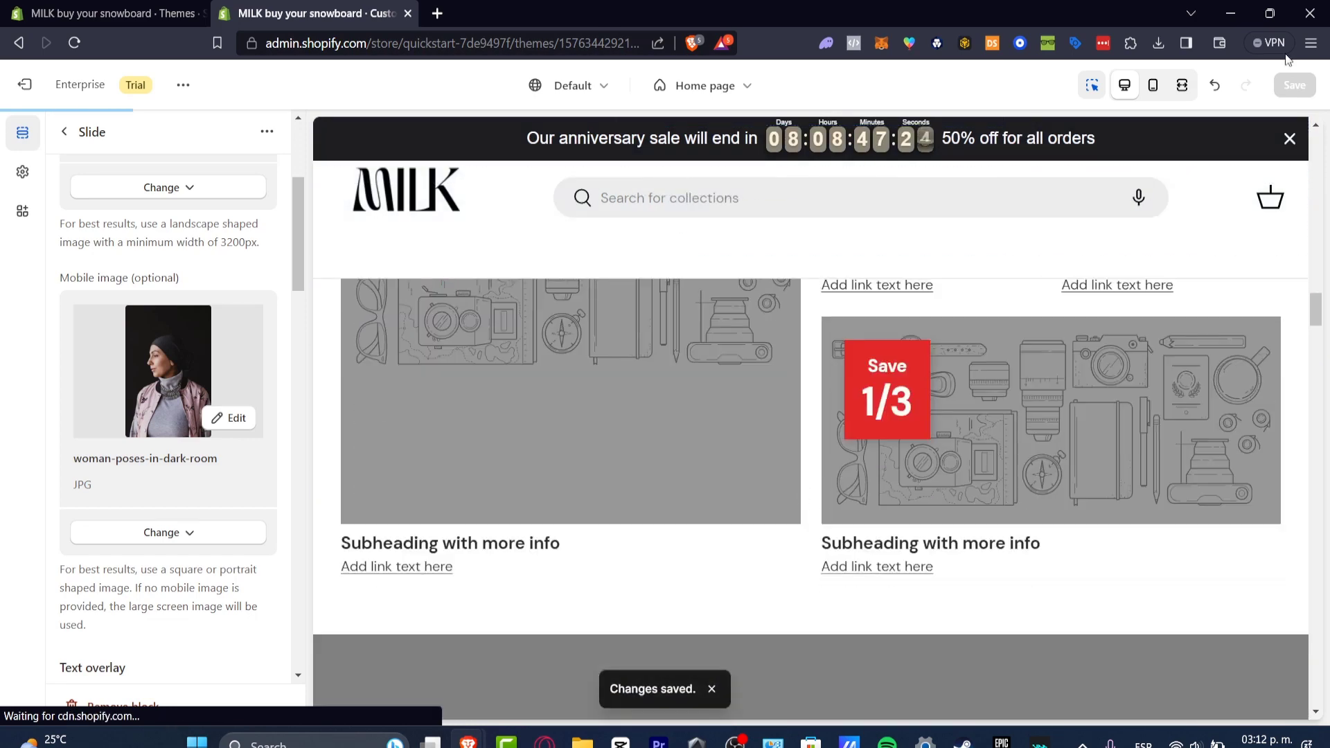
# Preview the Enterprise theme and scroll through its homepage.
pyautogui.click(183, 85)
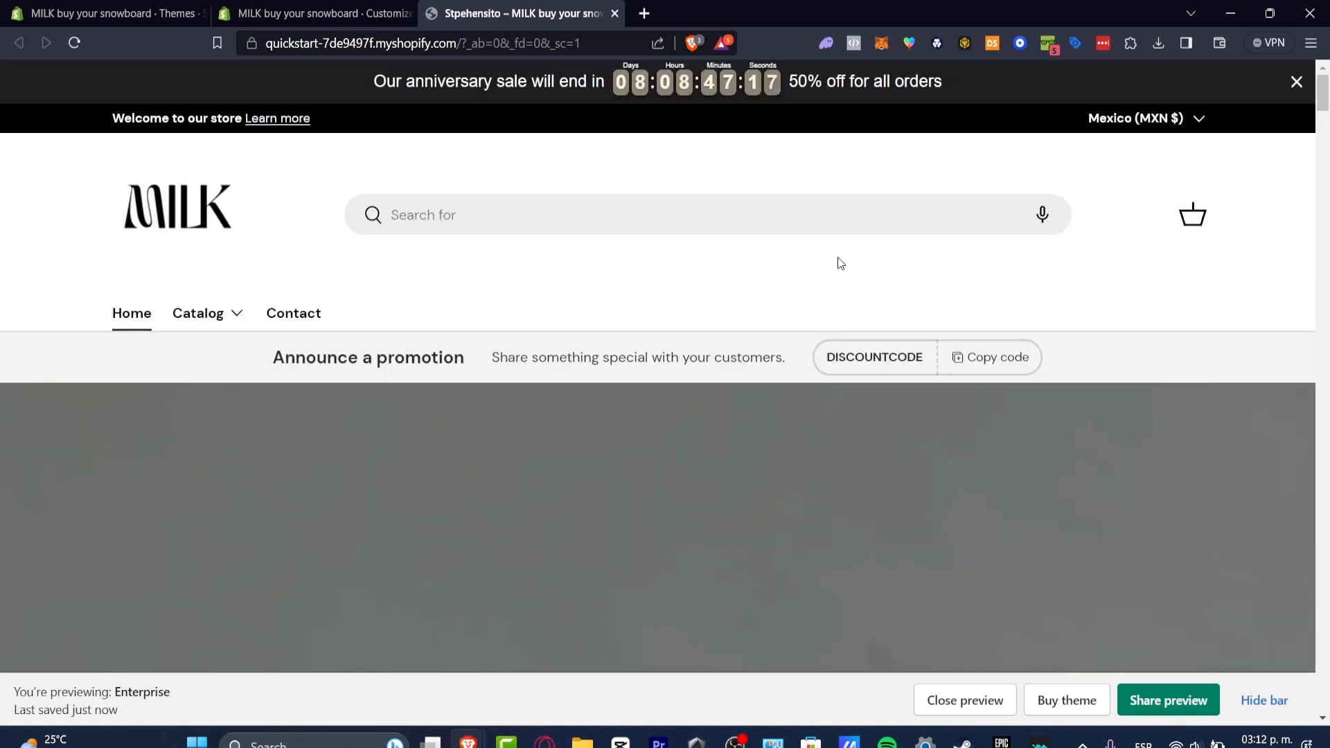
pyautogui.scroll(-1, 1145, 349)
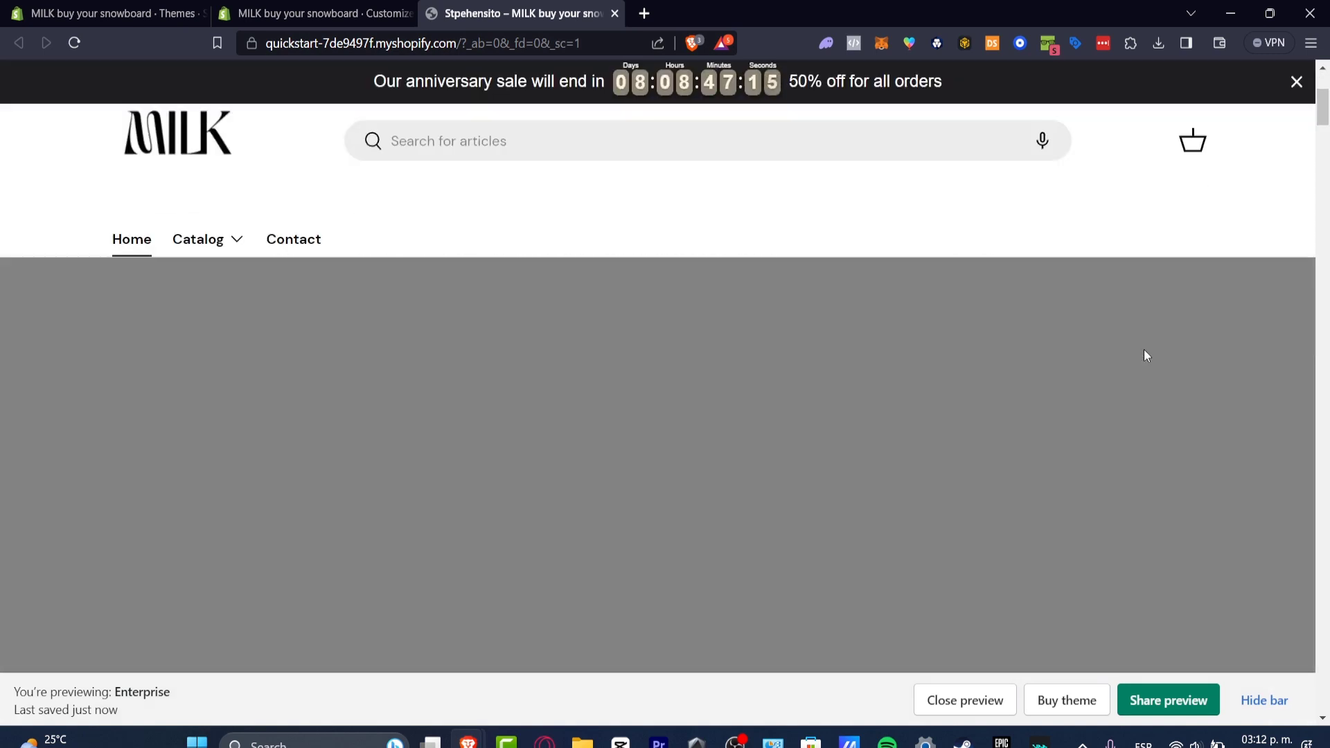
pyautogui.scroll(-2, 975, 384)
pyautogui.scroll(-3, 973, 388)
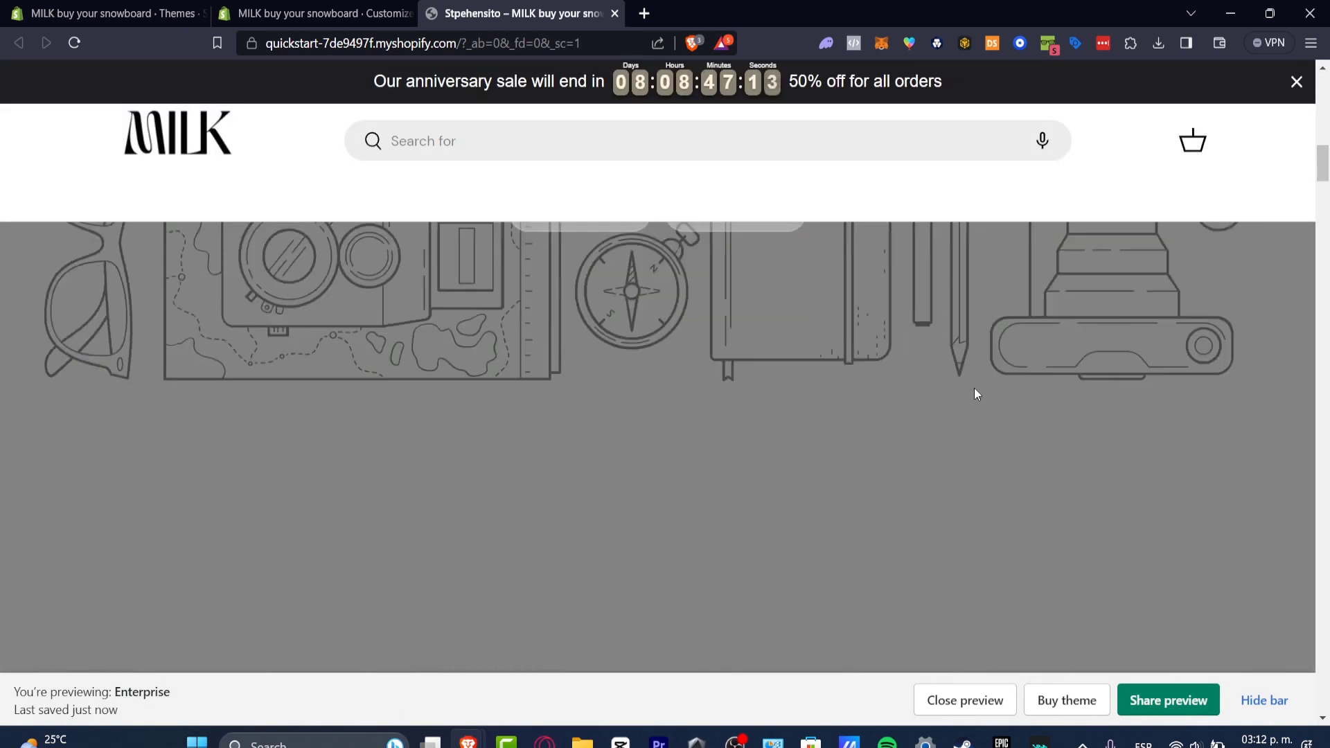
pyautogui.scroll(6, 291, 222)
# Go to the Snowboard page from the Catalog menu and scroll through it.
pyautogui.click(217, 310)
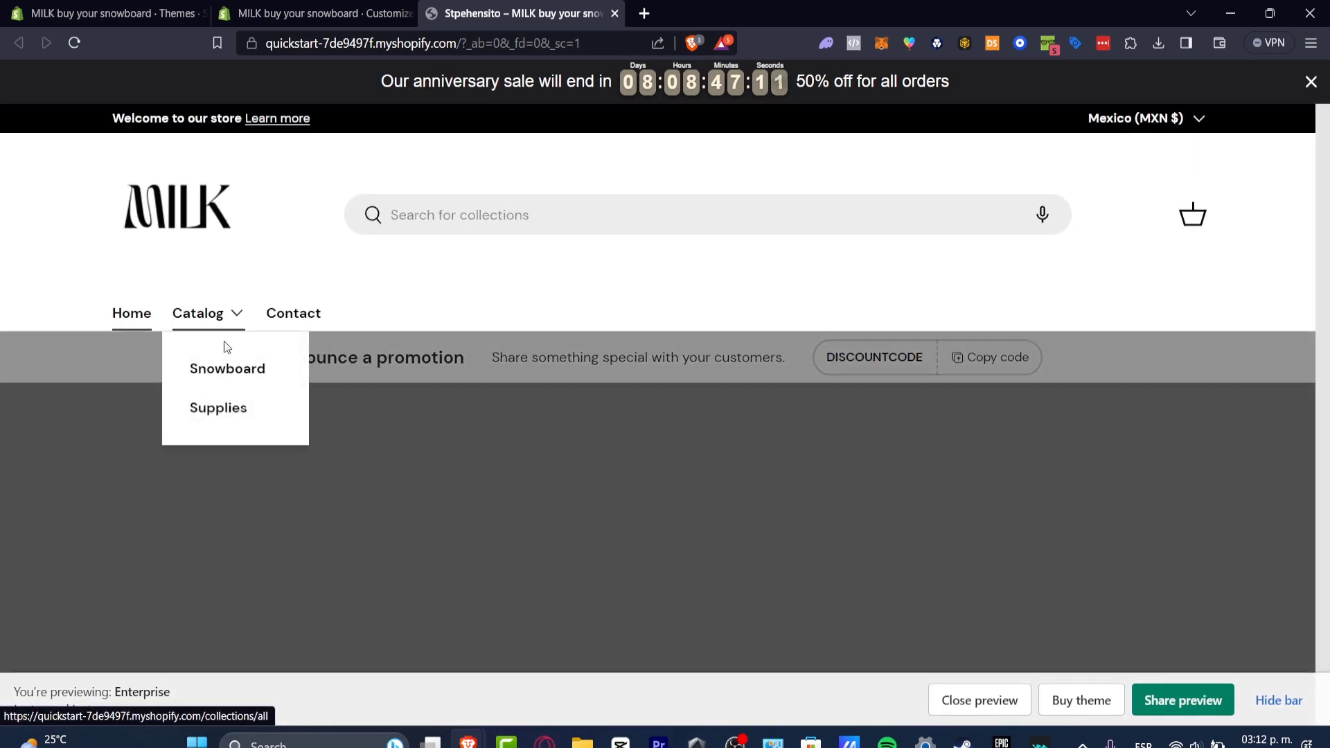
pyautogui.click(234, 372)
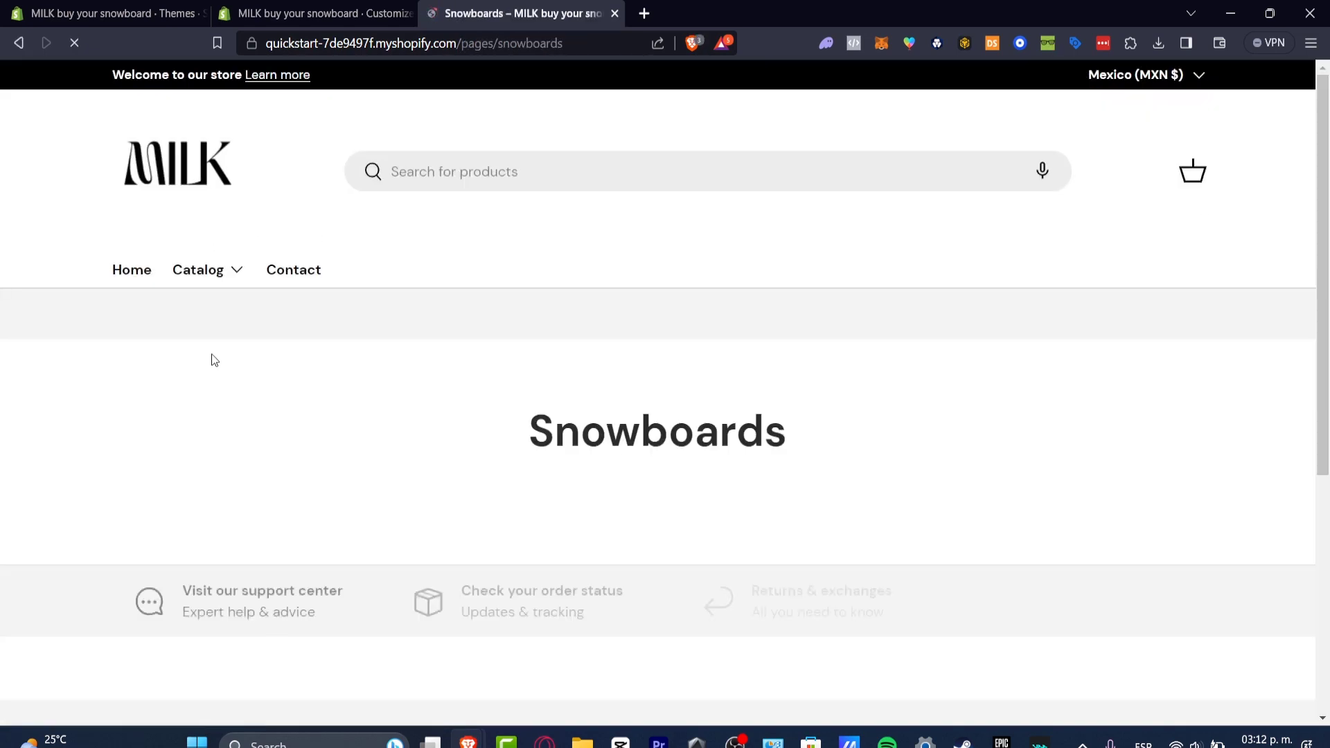
pyautogui.scroll(-2, 784, 309)
pyautogui.scroll(-2, 787, 310)
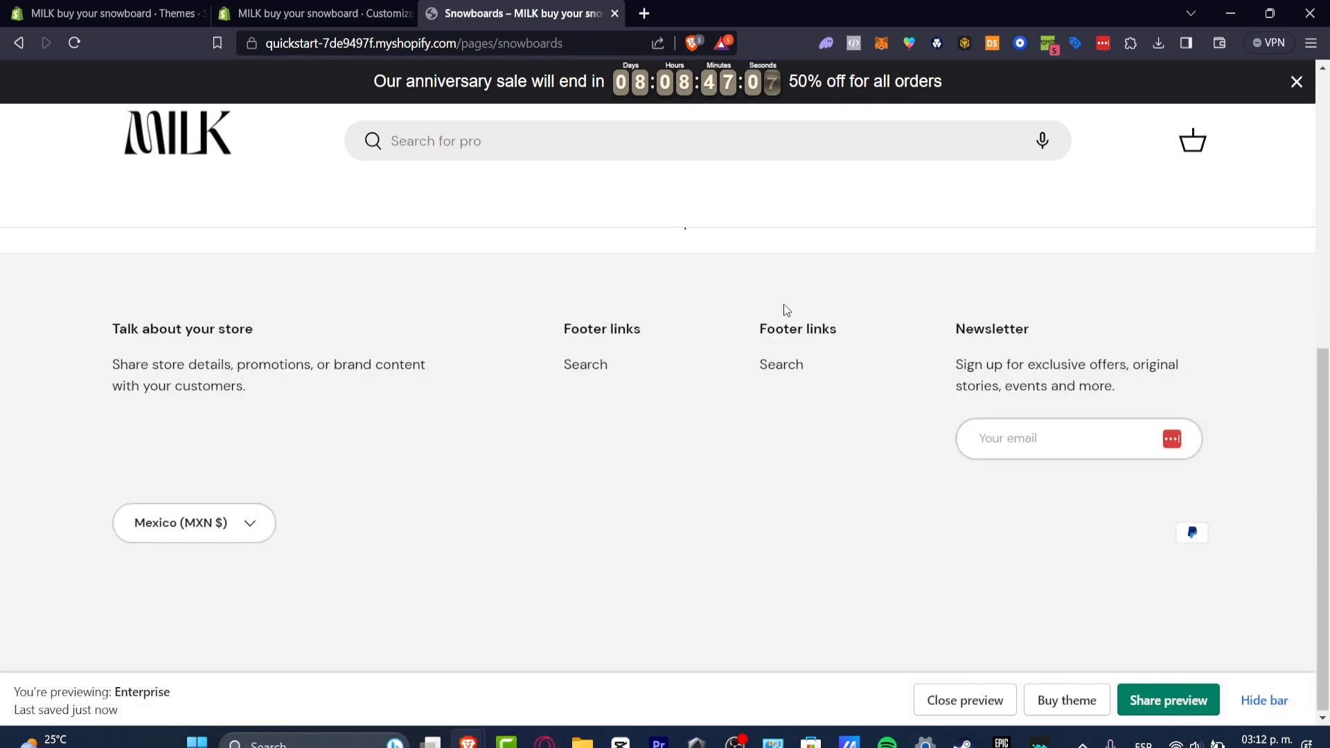
pyautogui.scroll(5, 786, 310)
pyautogui.moveTo(217, 322)
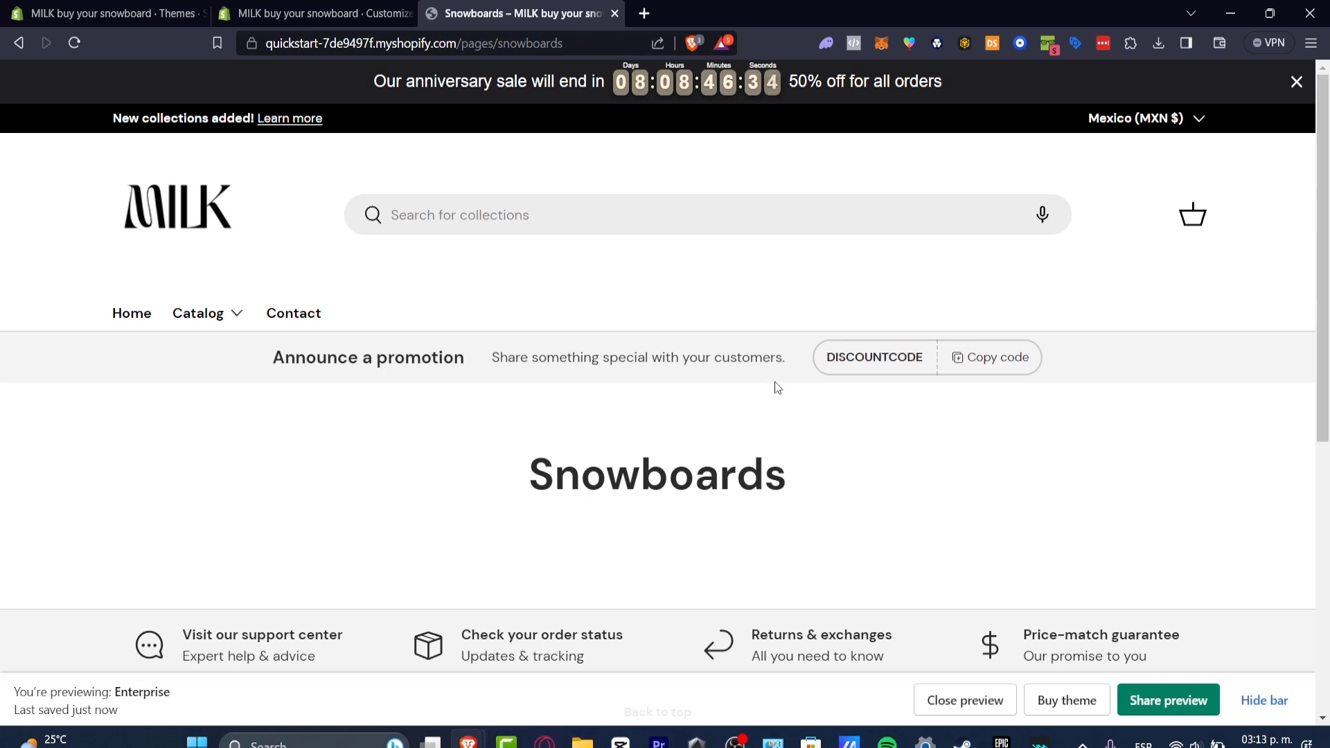
# From the first Collection block, open the Home page collection in the Default collection template.
pyautogui.click(359, 14)
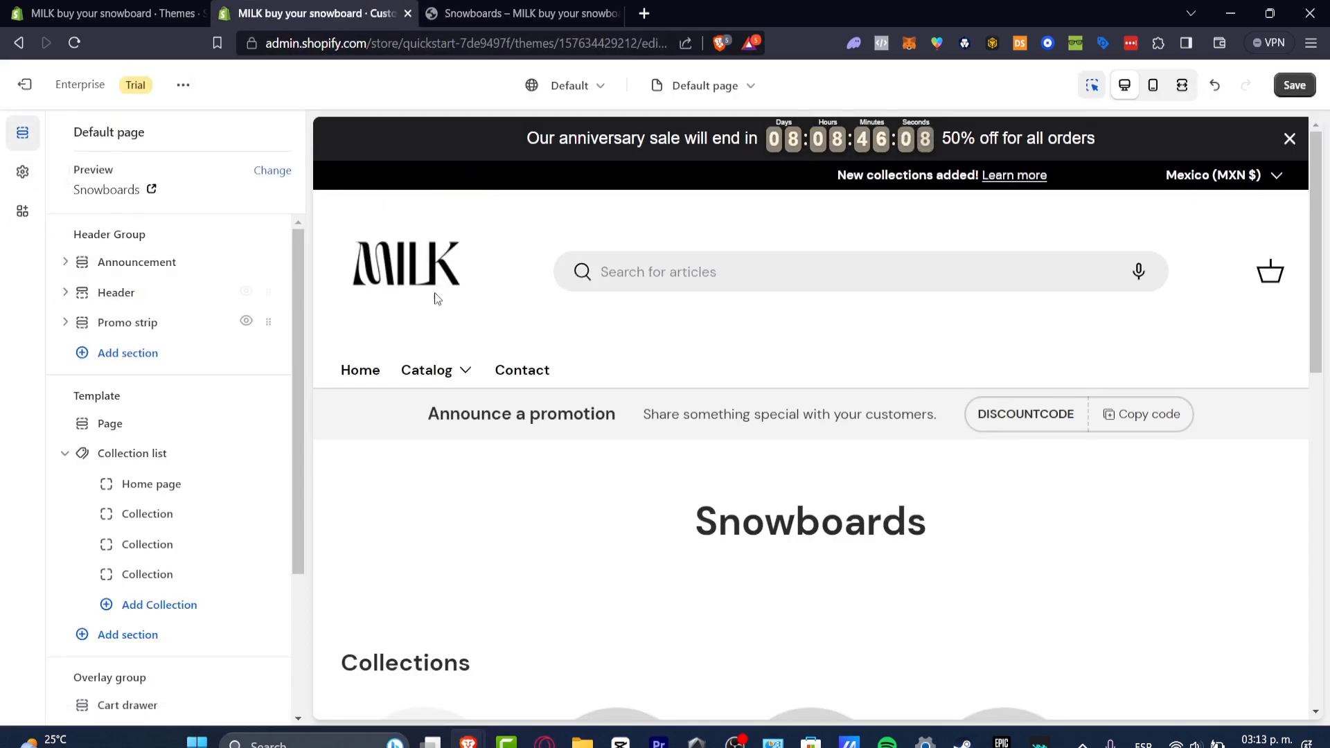
pyautogui.scroll(-4, 434, 292)
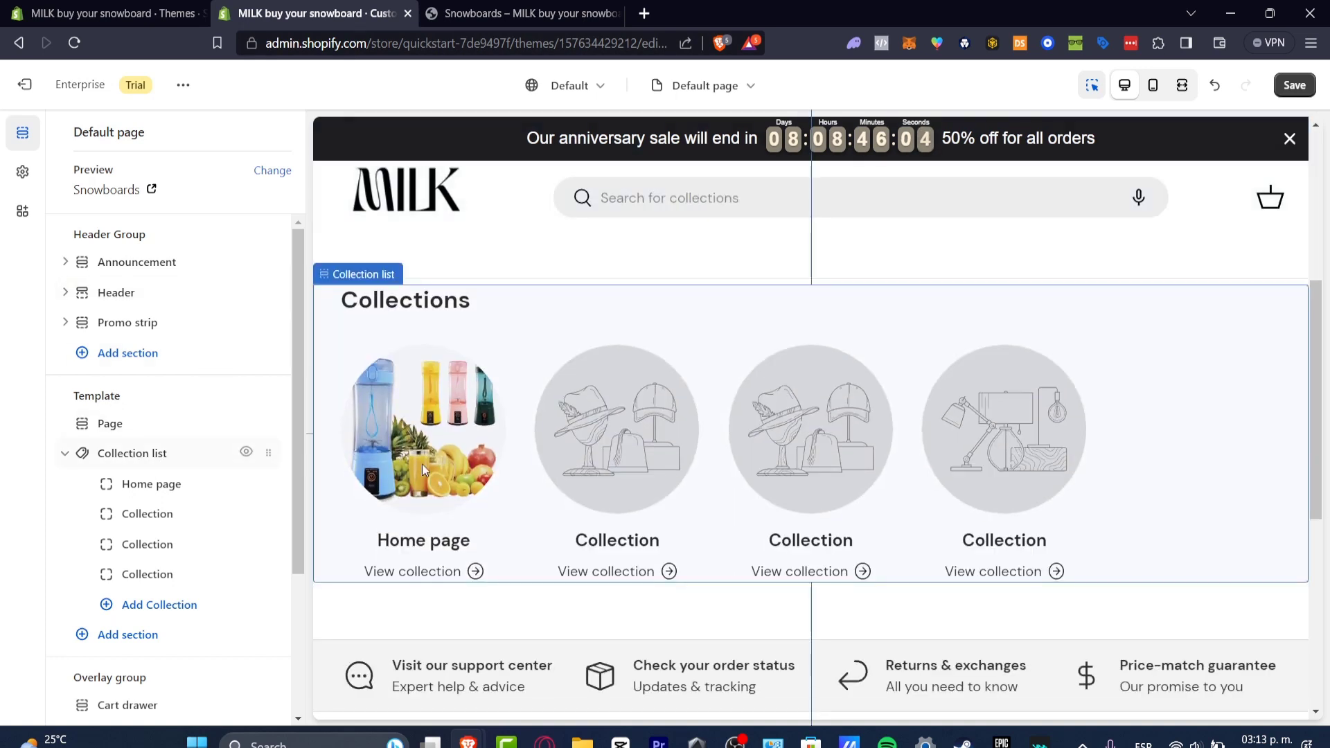
pyautogui.click(156, 513)
pyautogui.click(173, 220)
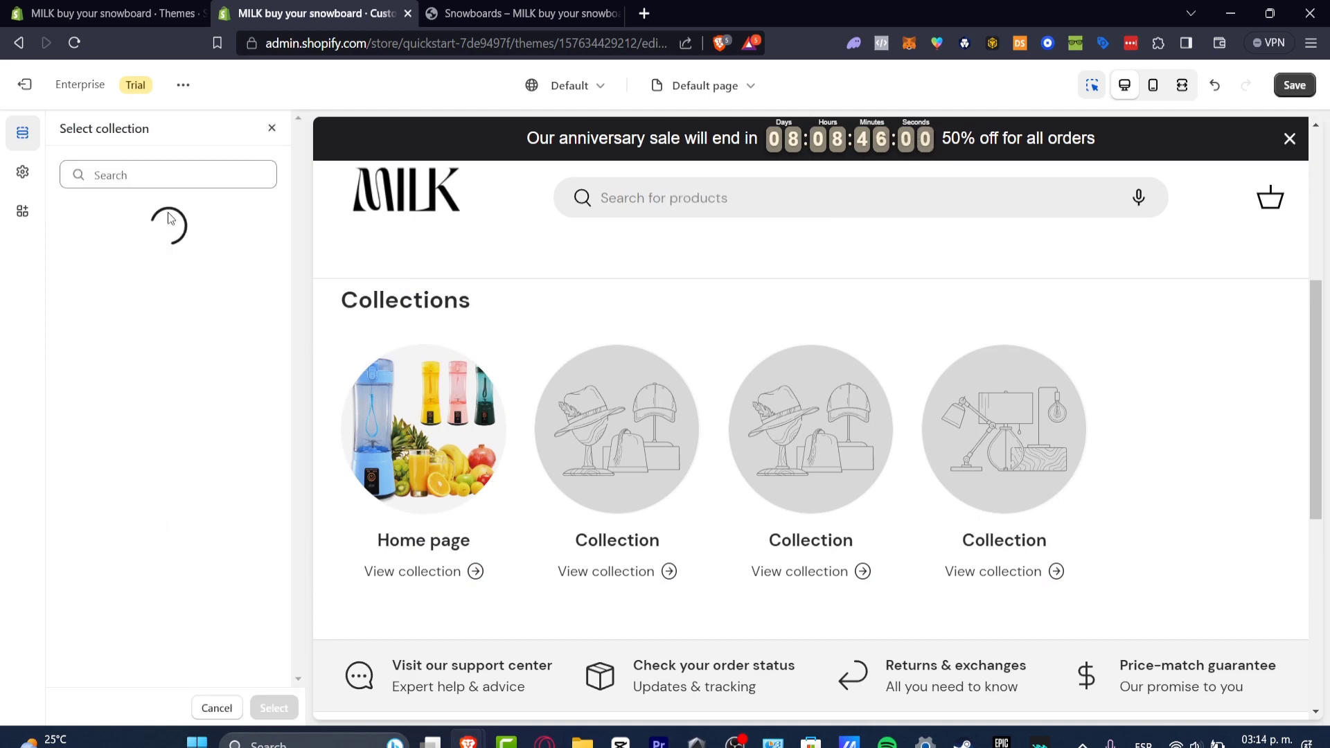
pyautogui.click(603, 527)
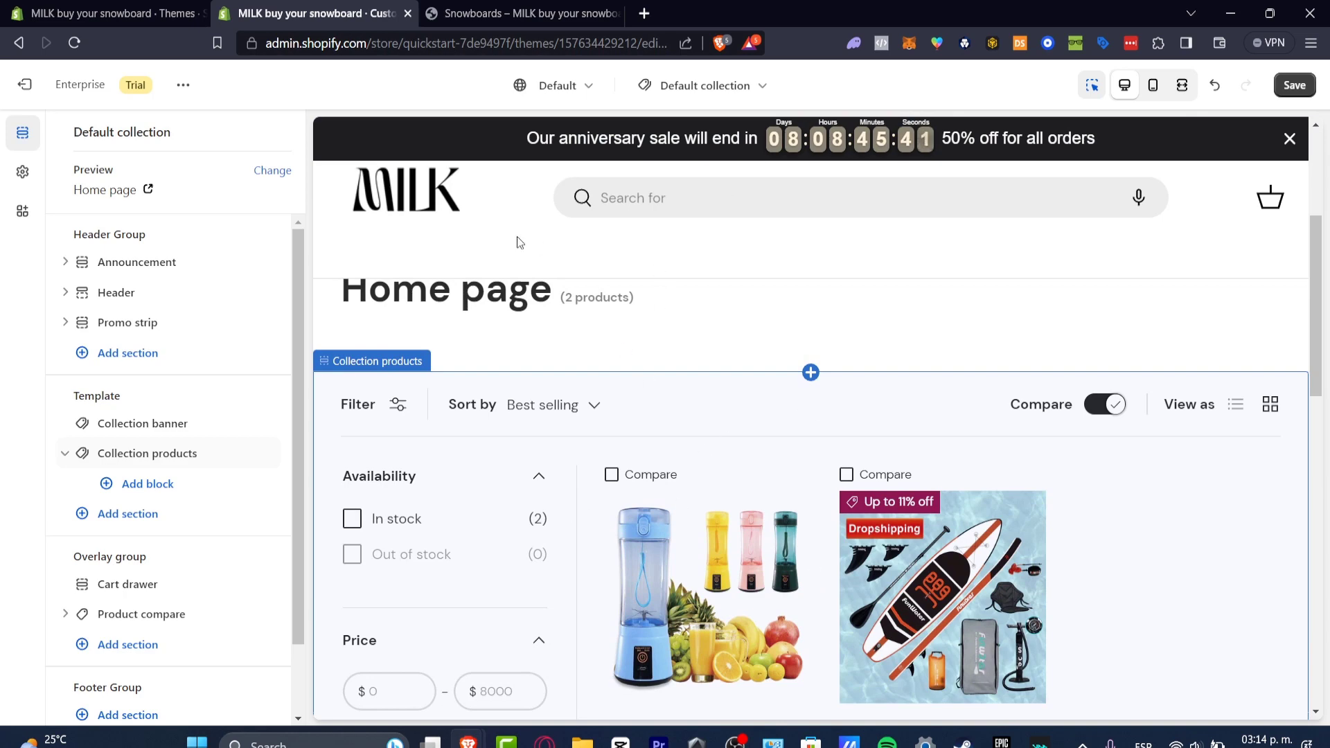
# Review Settings > Brand, including the MILK logo, colours, slogan and short description, then close Settings.
pyautogui.click(106, 5)
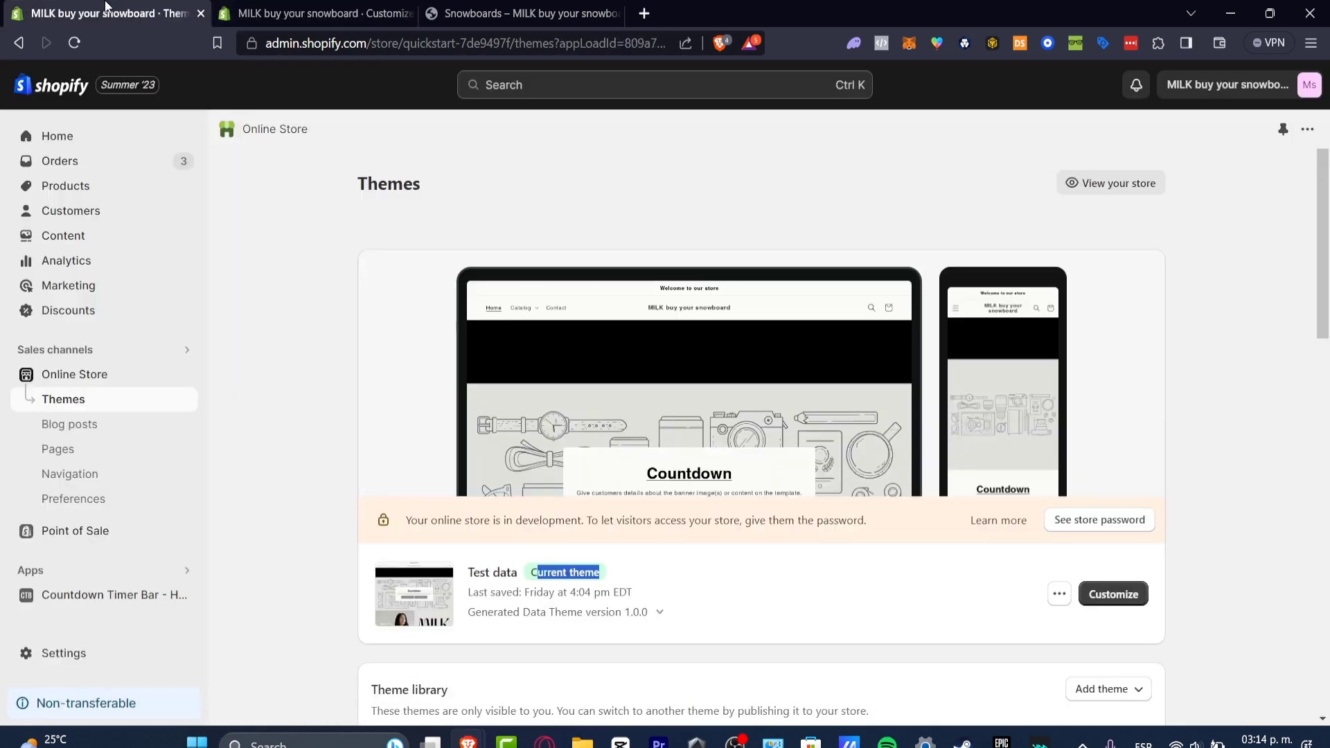
pyautogui.click(135, 653)
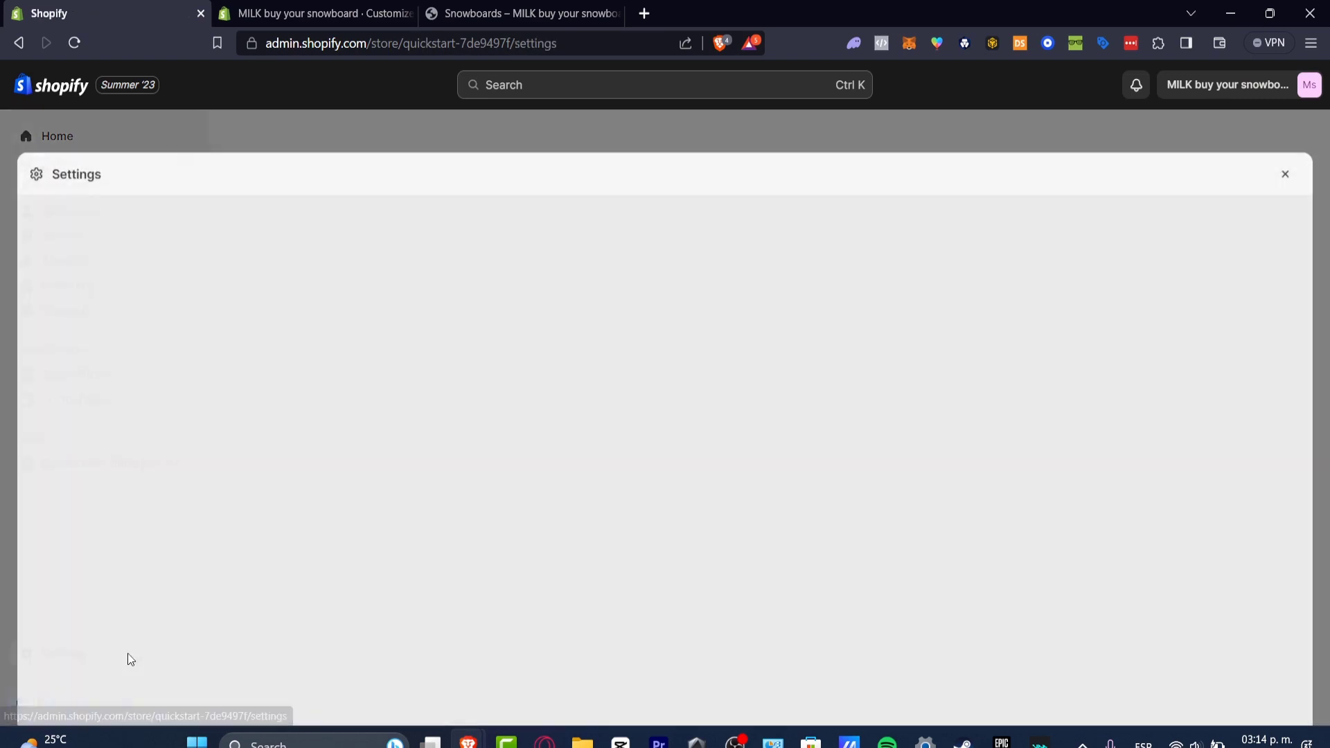
pyautogui.scroll(-3, 268, 405)
pyautogui.scroll(-3, 277, 374)
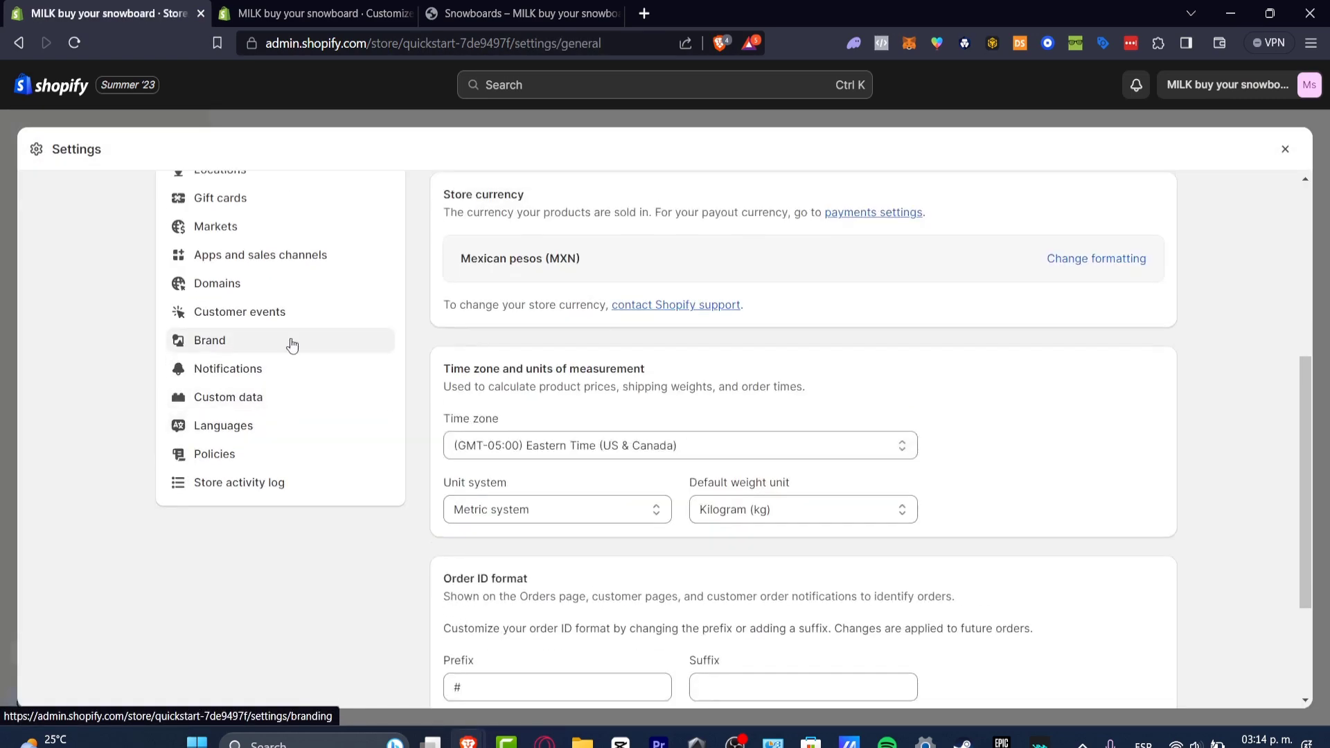
pyautogui.click(224, 344)
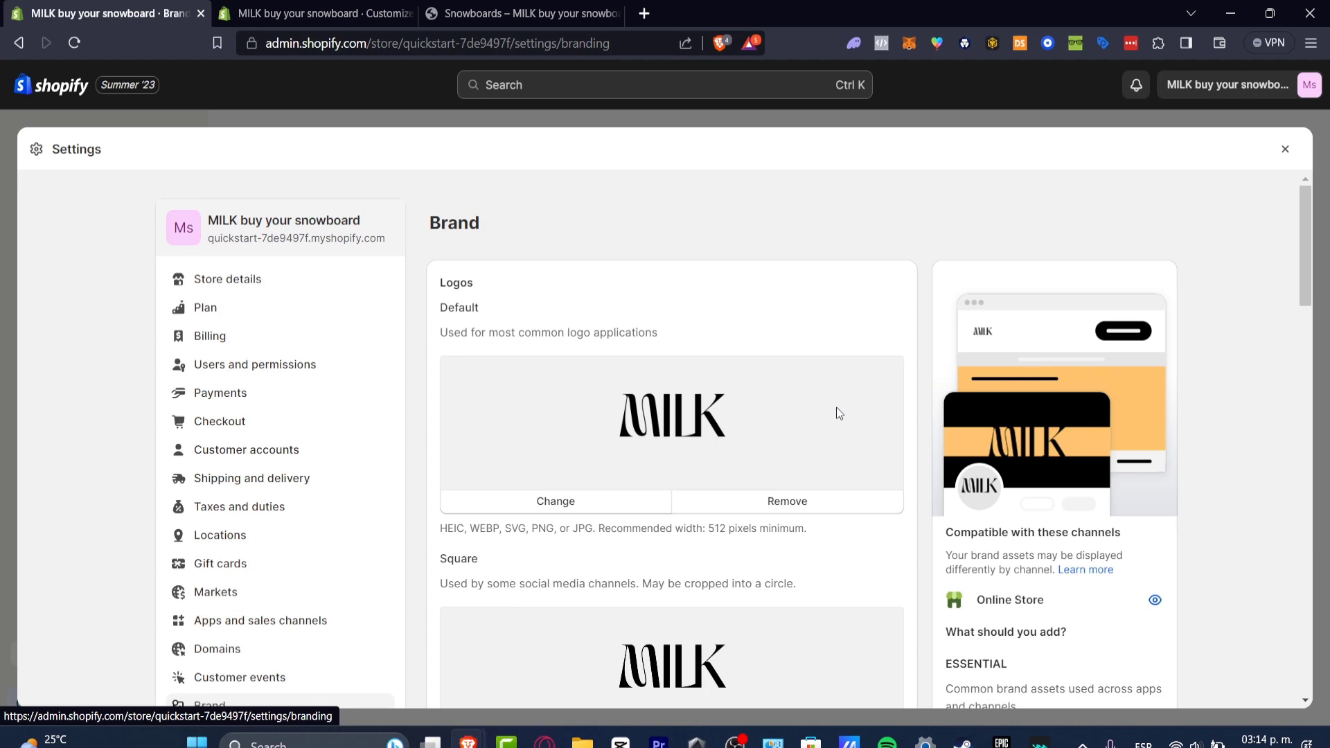
pyautogui.scroll(-4, 838, 414)
pyautogui.scroll(-16, 830, 417)
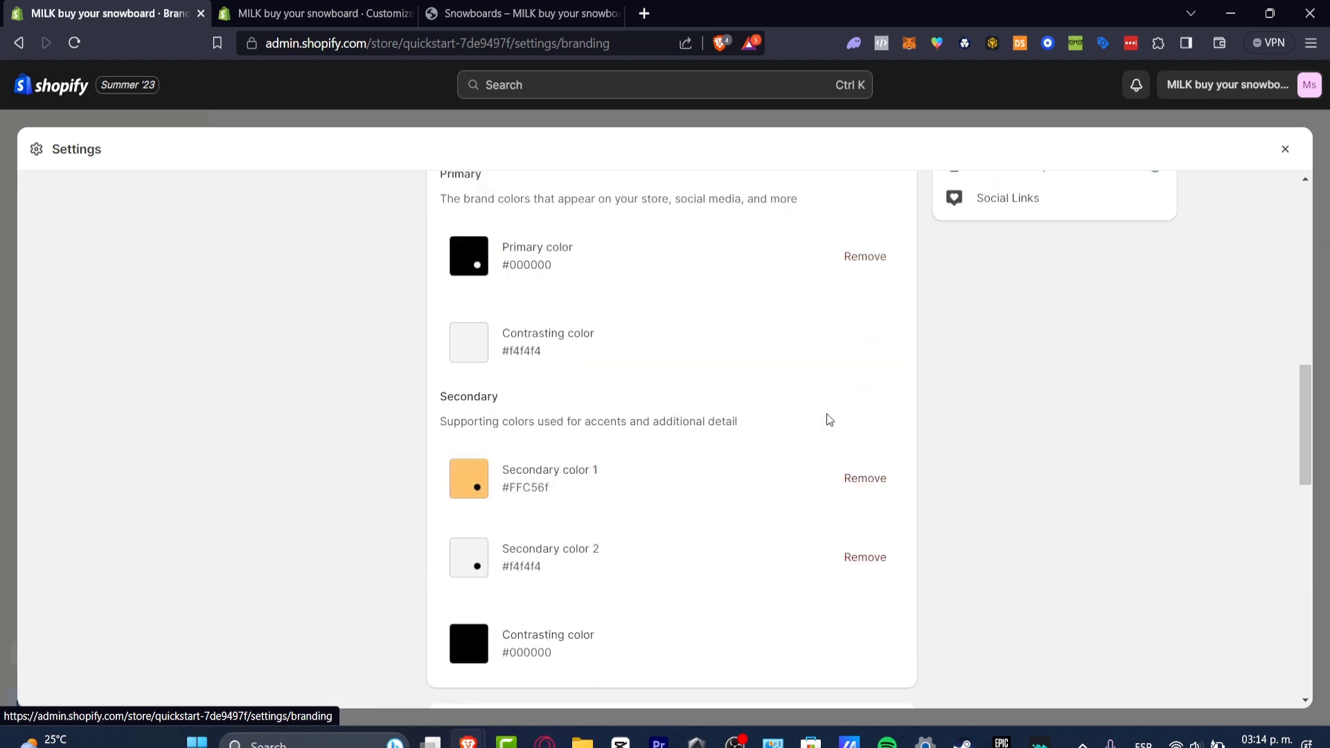
pyautogui.scroll(-6, 821, 418)
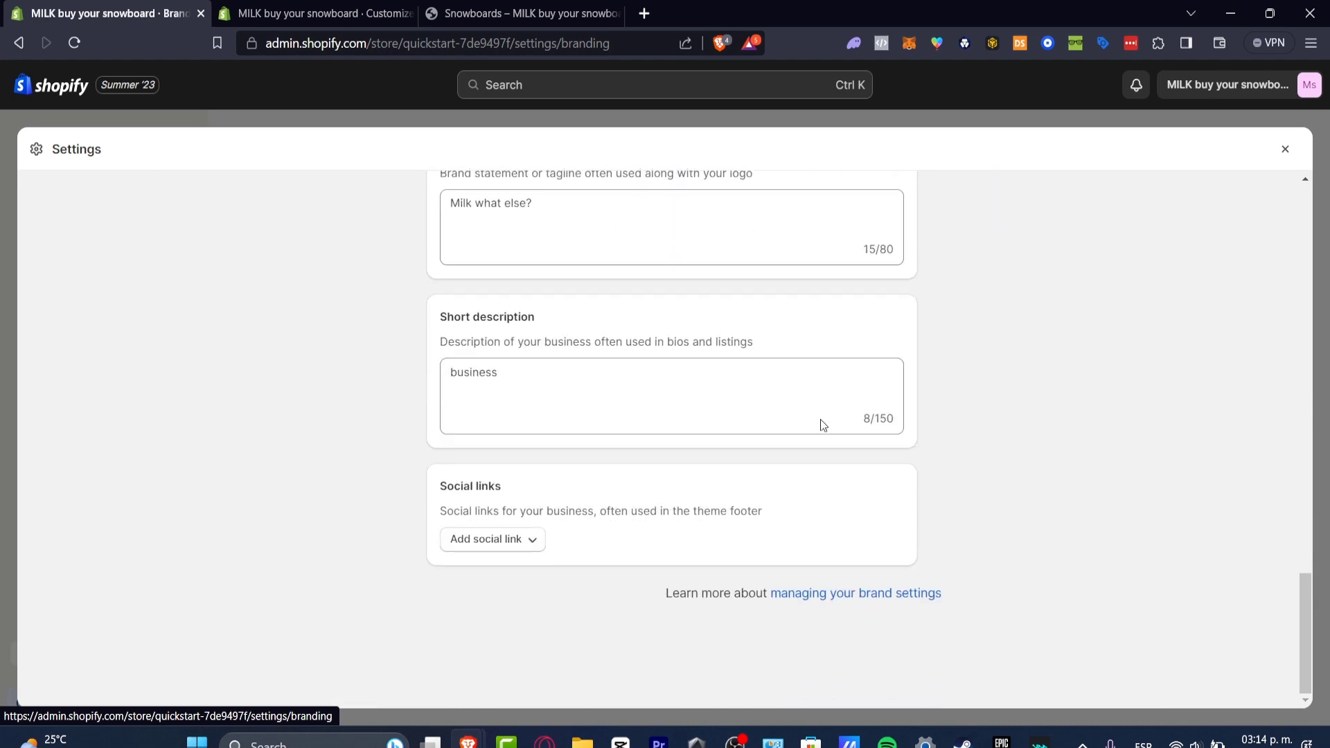
pyautogui.scroll(20, 817, 417)
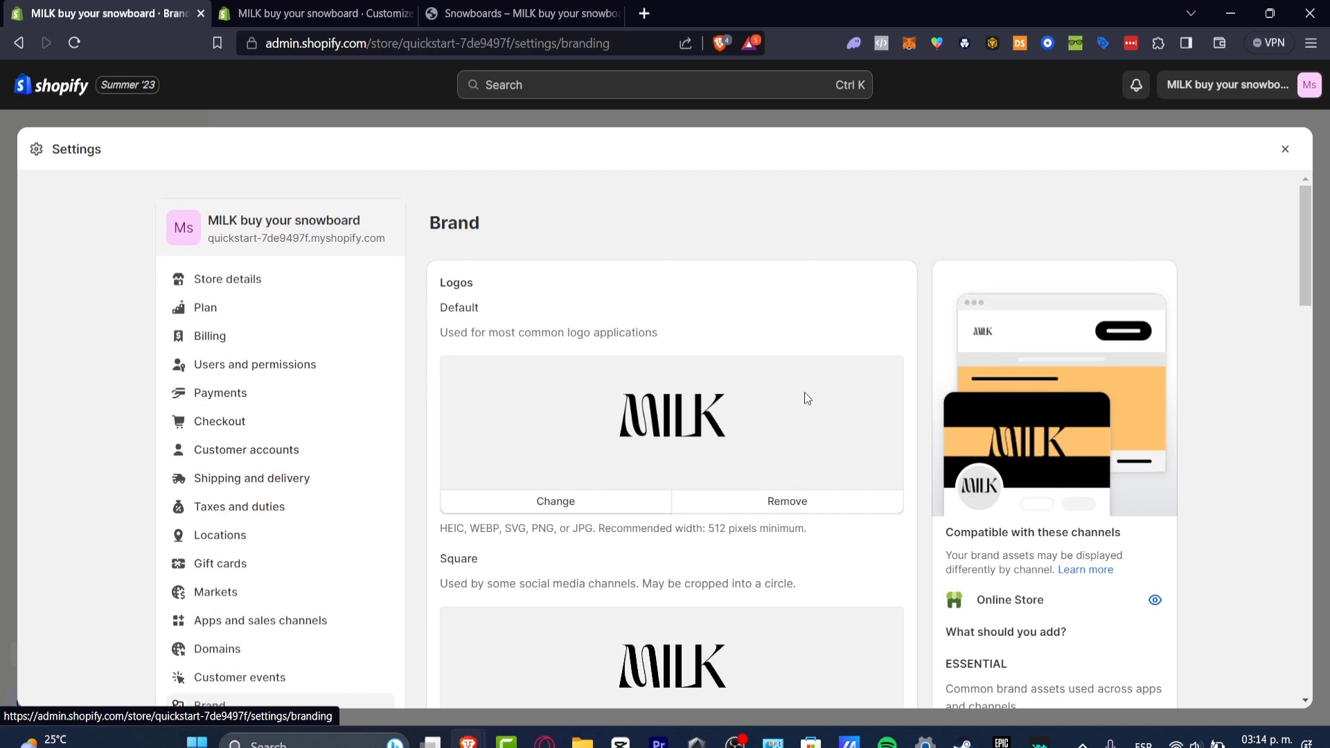
pyautogui.click(1285, 150)
# Check the Products list and the five-collection Collections list, then return to the Snowboards preview.
pyautogui.click(81, 184)
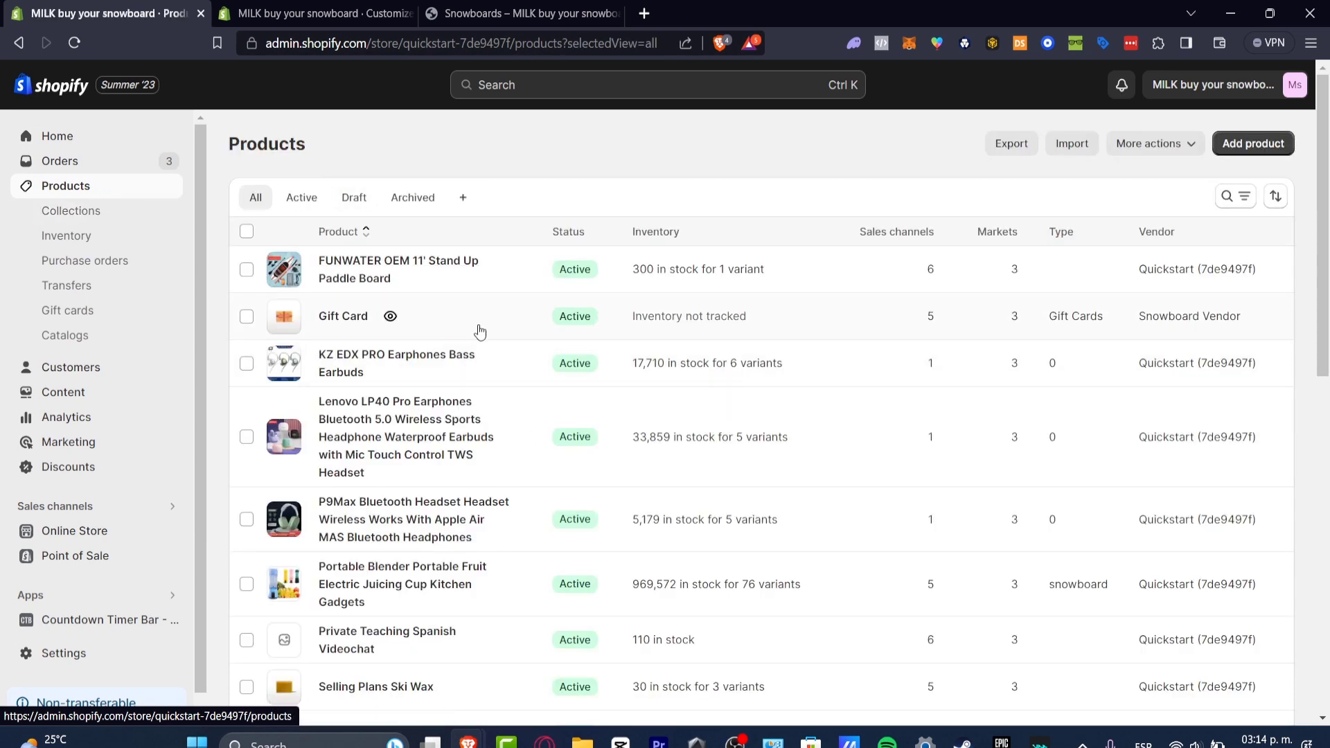
pyautogui.click(107, 223)
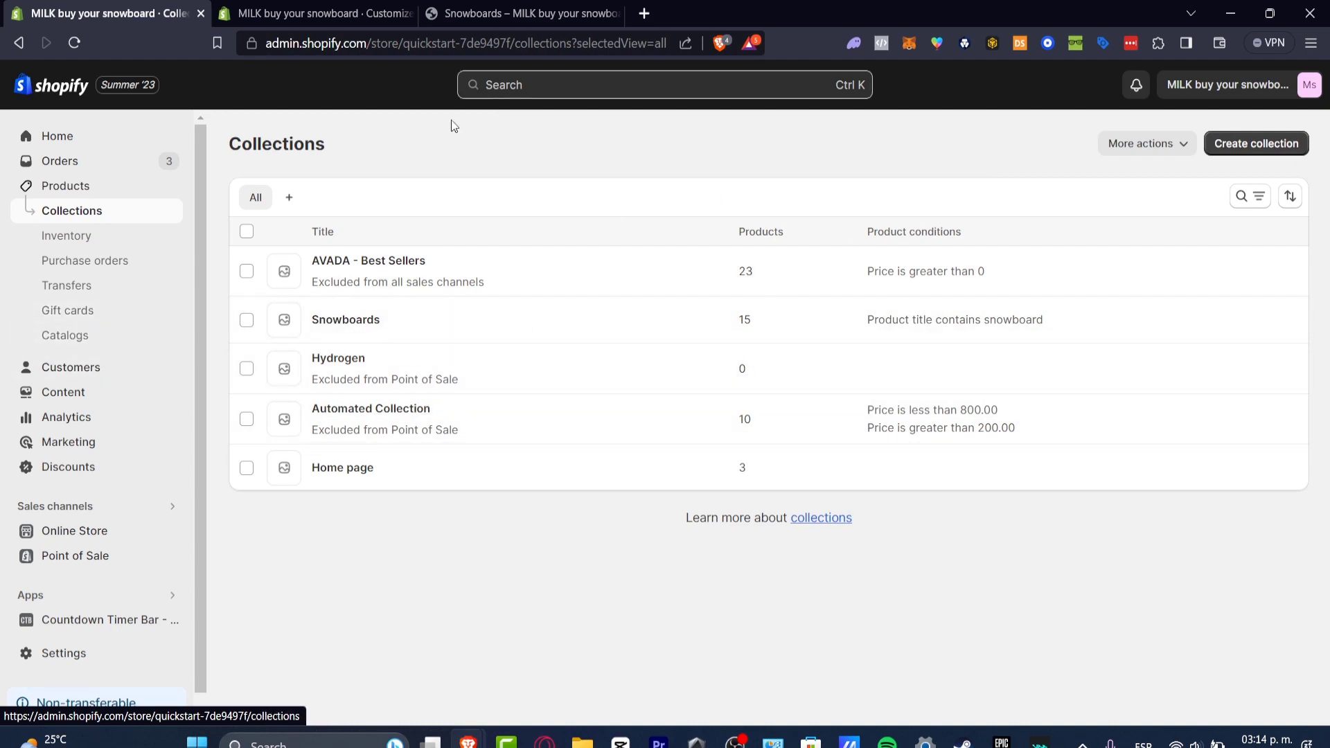
pyautogui.click(504, 8)
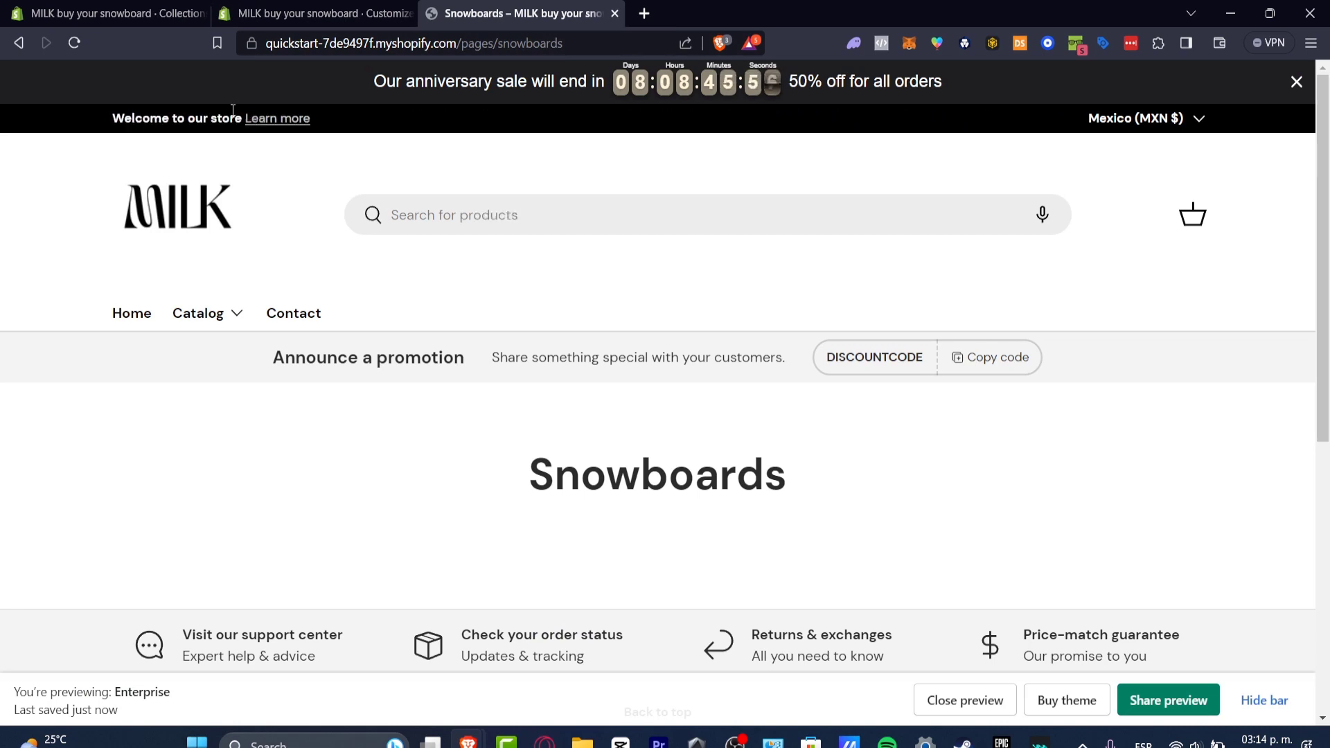
# Return to the storefront home page via the MILK header logo.
pyautogui.click(222, 206)
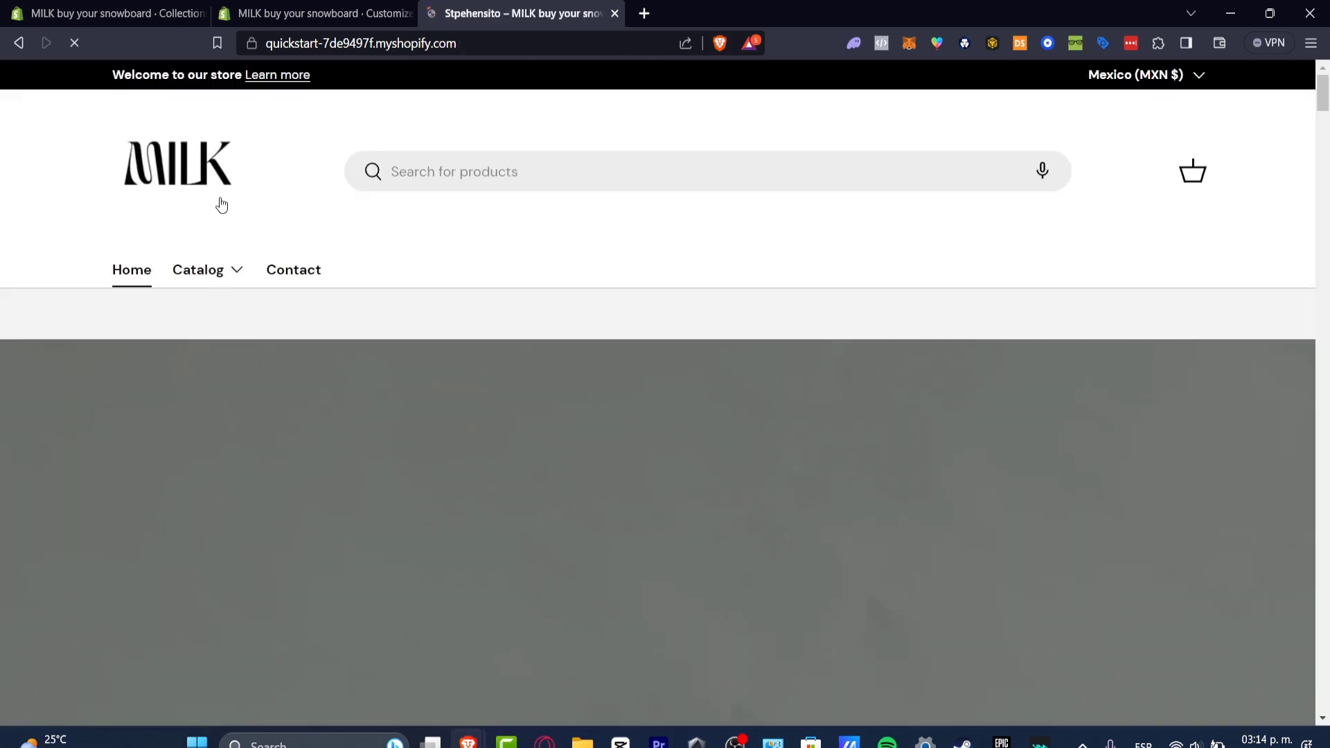